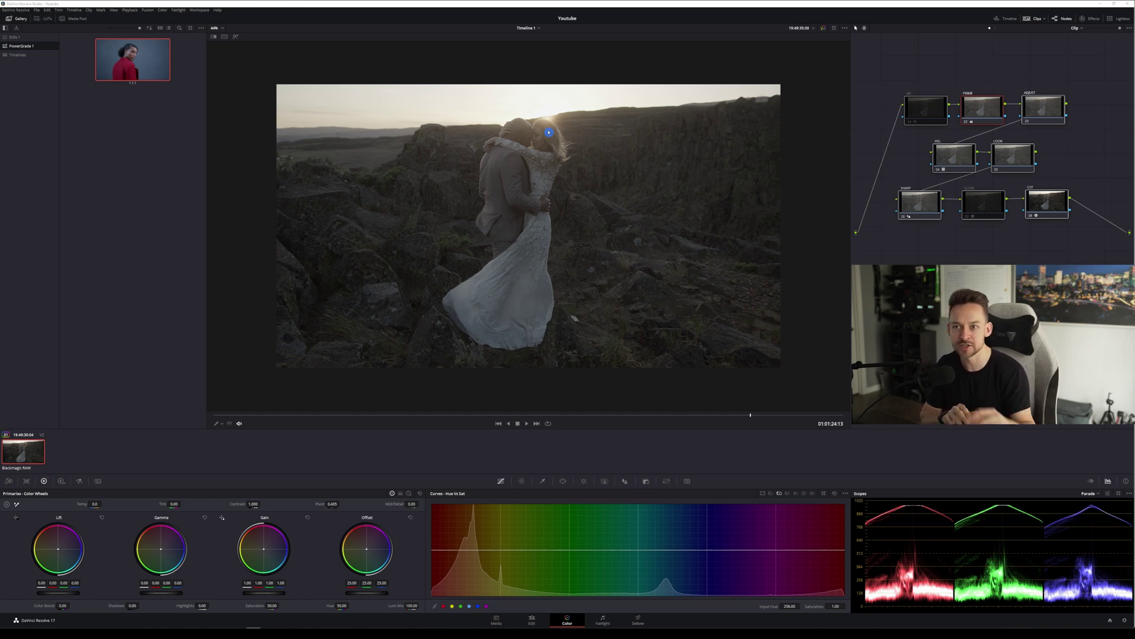
- Examine each correction node in the graph and the Color Space Transform settings of the last node
left_click(927, 116)
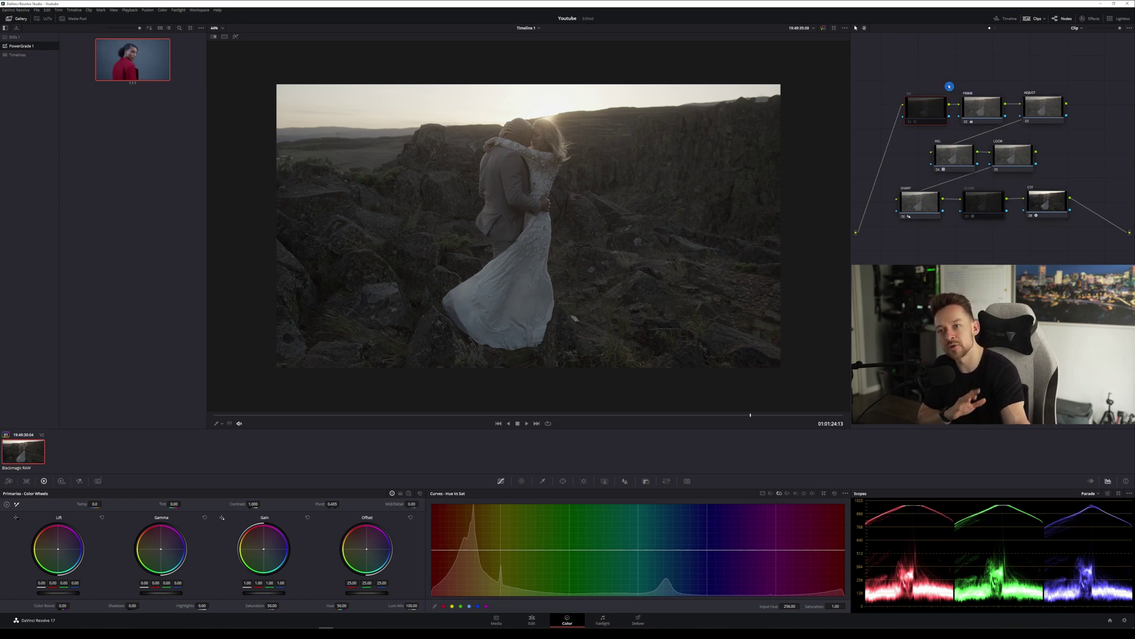
left_click(979, 110)
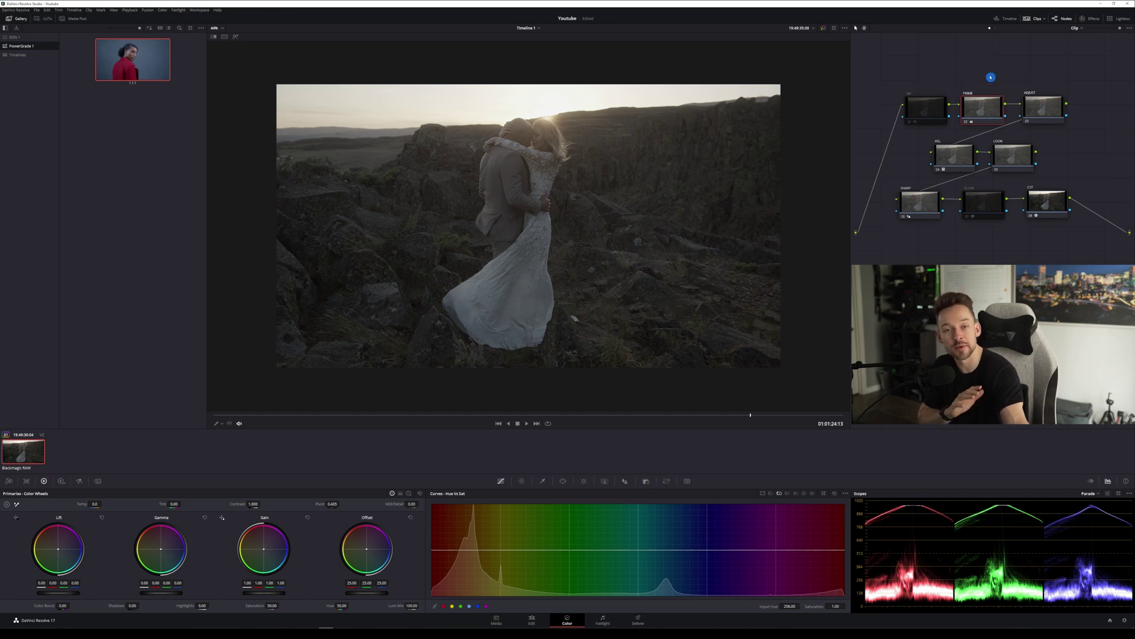
left_click(1052, 109)
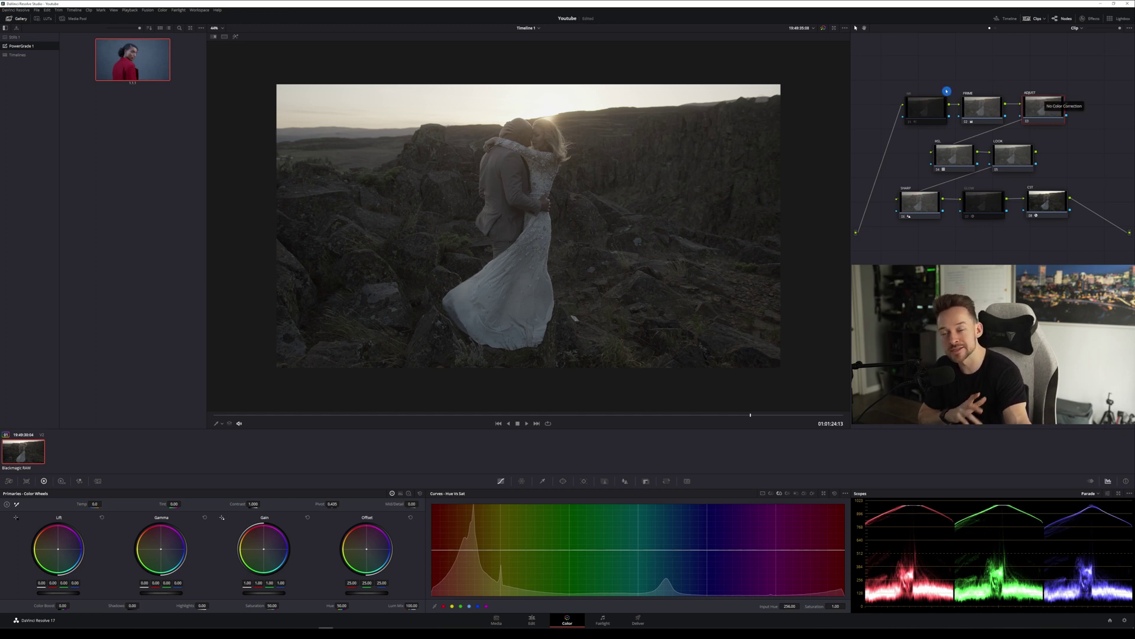
left_click(974, 166)
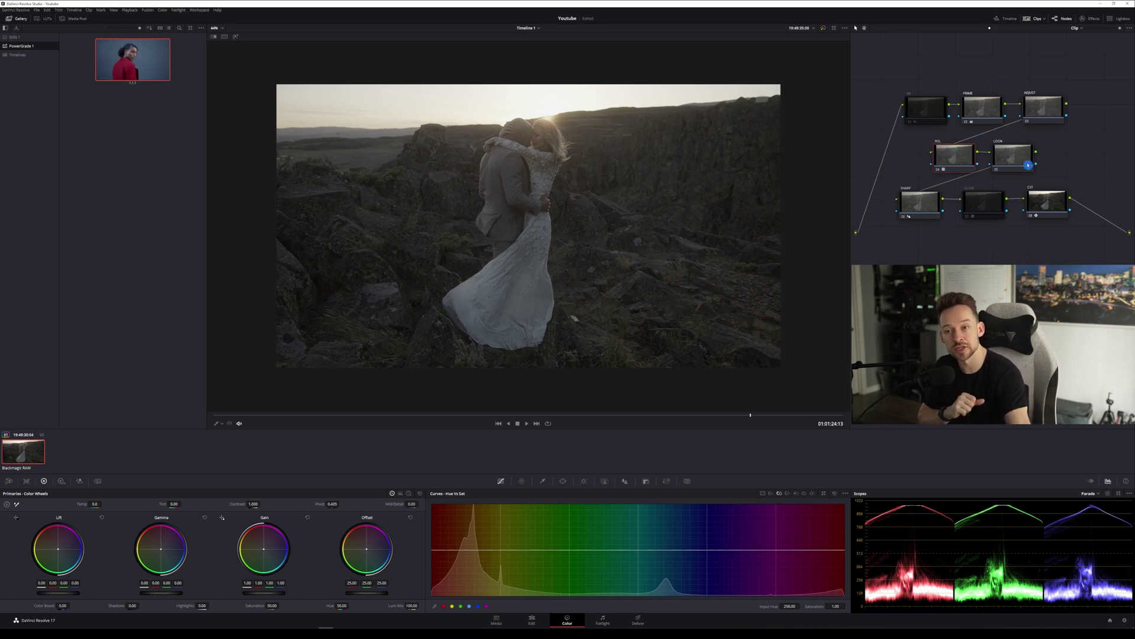
left_click(1023, 160)
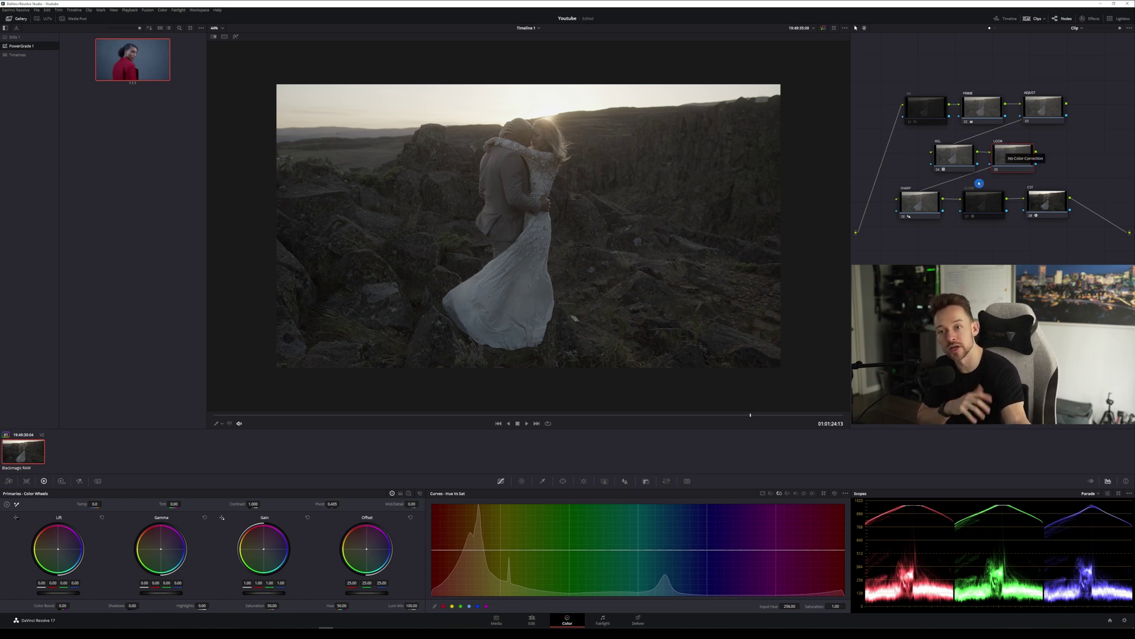
left_click(927, 210)
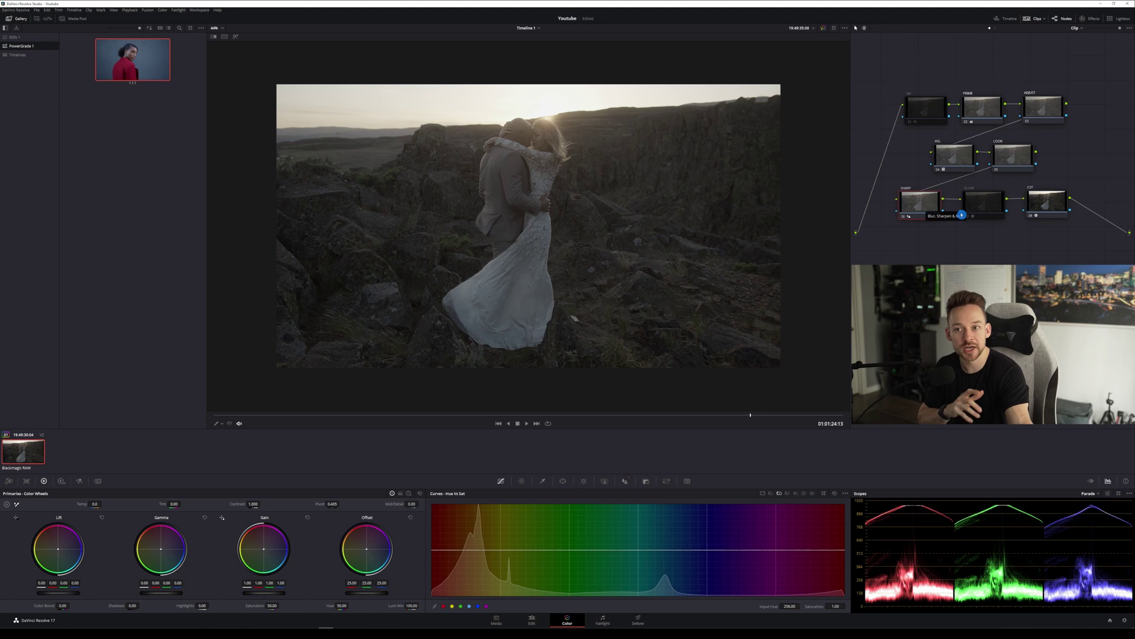
left_click(994, 211)
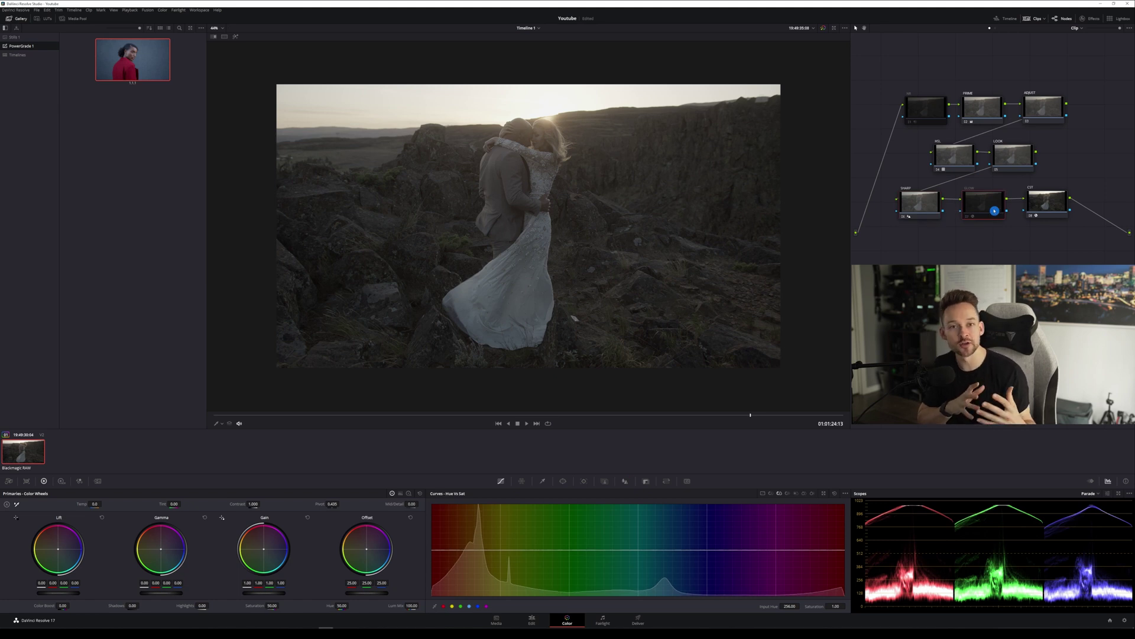
left_click(1032, 202)
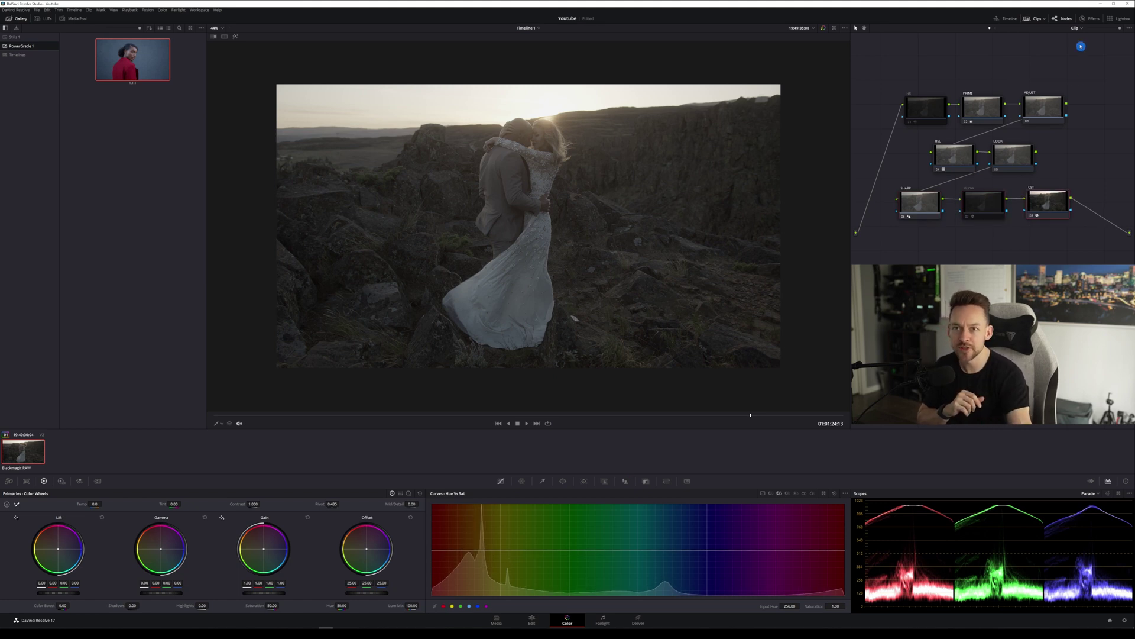
left_click(1088, 18)
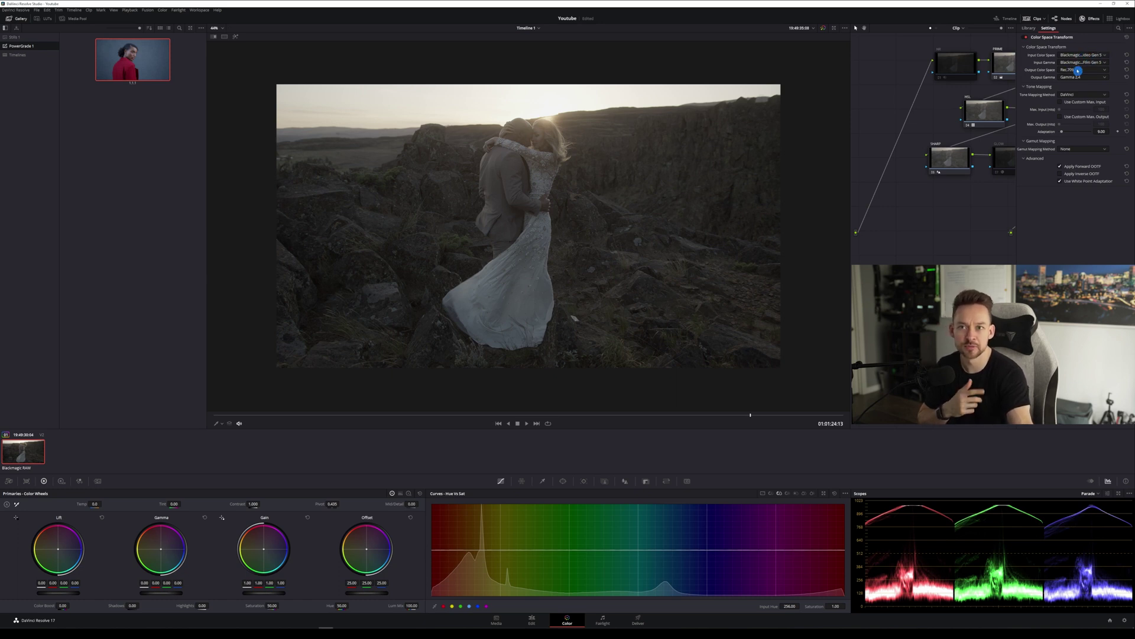
left_click(1093, 19)
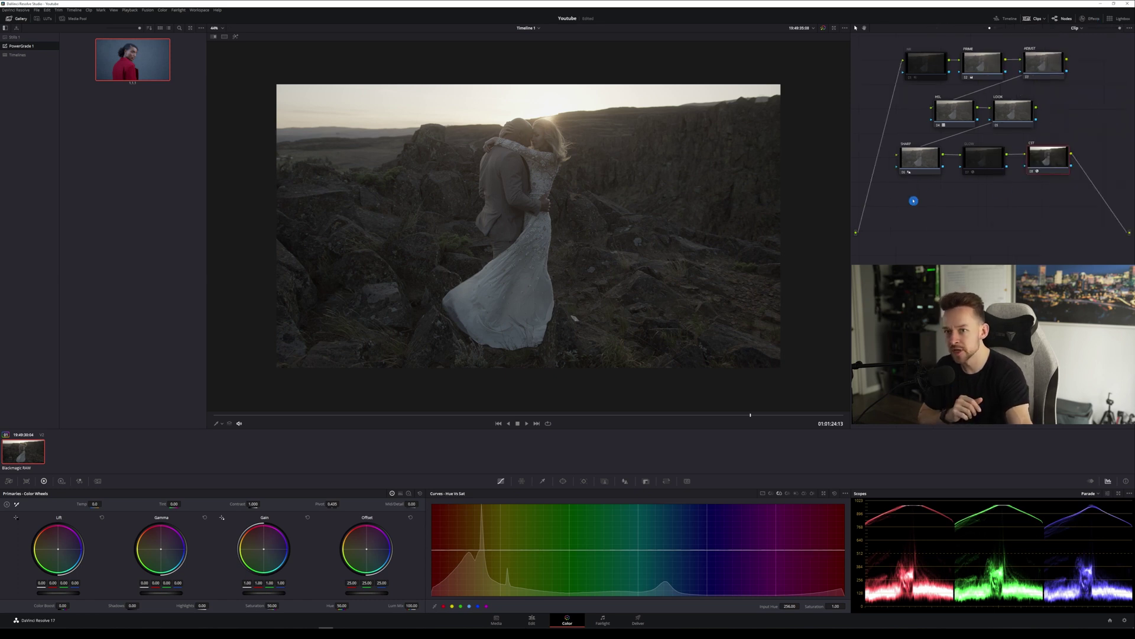
- On the second node, set contrast to about 1.27, pivot to about 0.38 and midtone detail to about -28
left_click(983, 62)
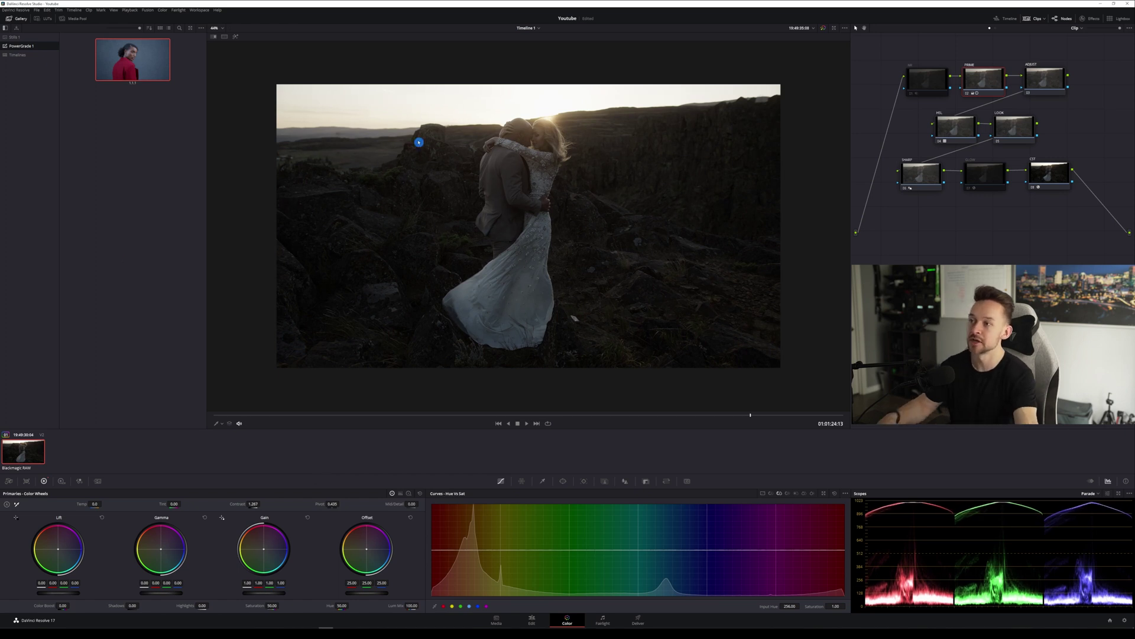
scroll(539, 141, "up", 3)
scroll(553, 82, "down", 3)
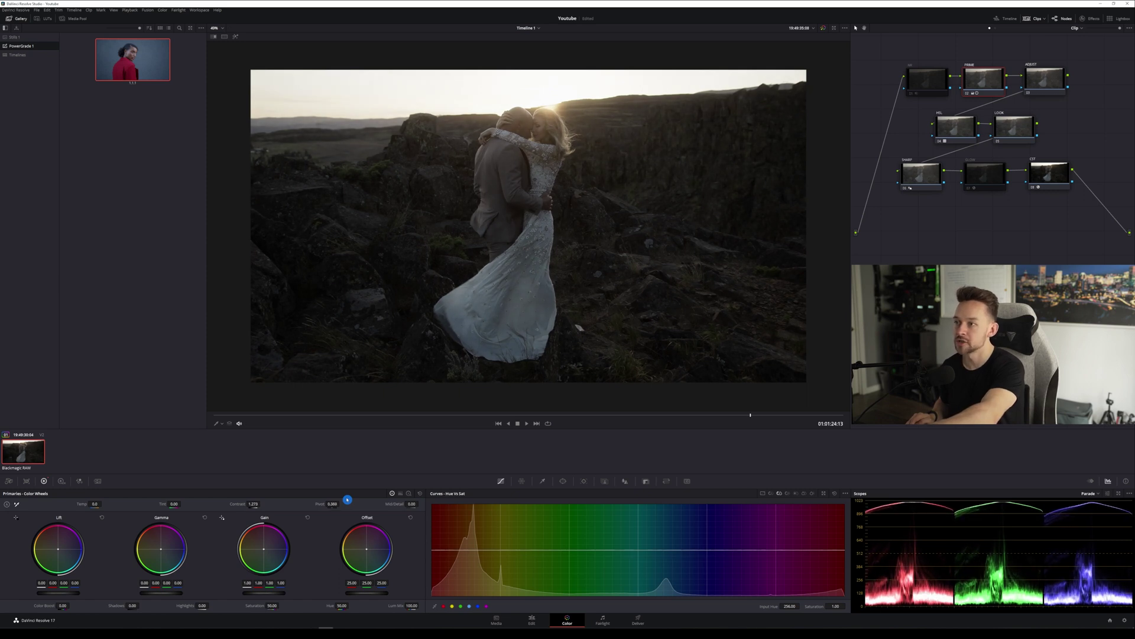
left_click_drag(347, 499, 347, 499)
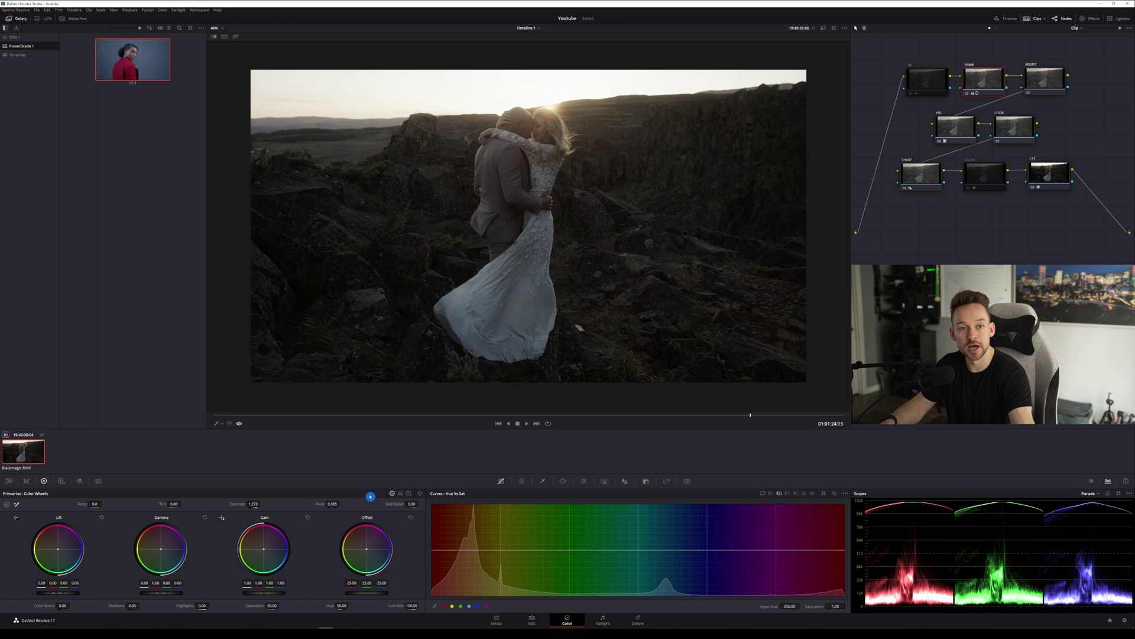
left_click_drag(412, 504, 372, 504)
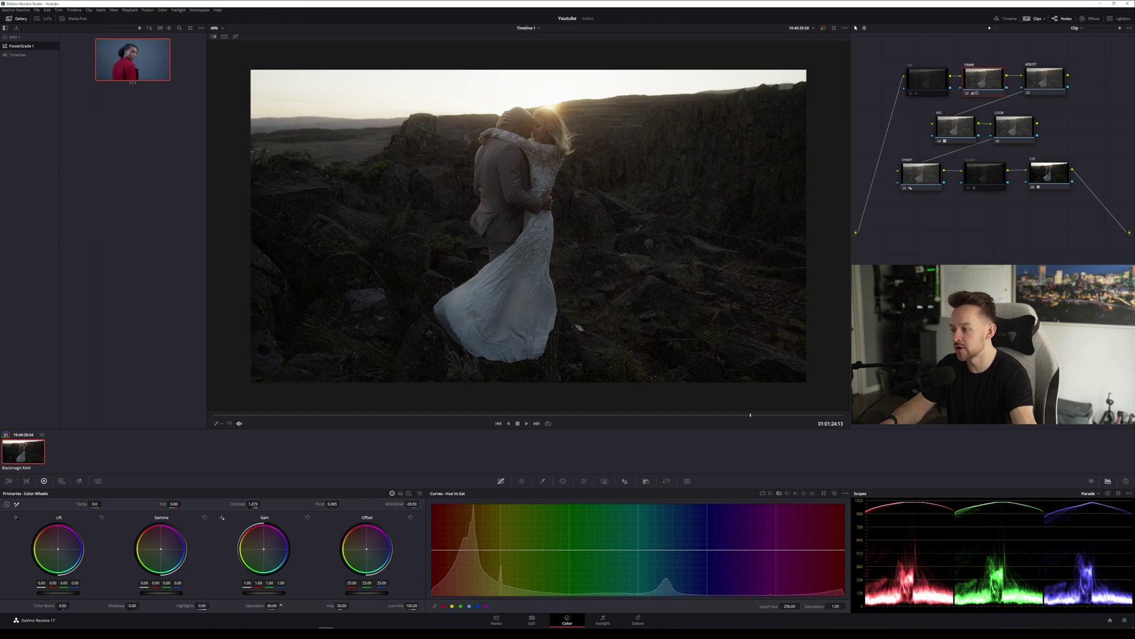
- Raise the second node's saturation to about 77.8 and lower its shadows to about -13.5
mouse_move(281, 605)
left_mouse_down()
mouse_move(294, 605)
mouse_move(281, 605)
left_mouse_up()
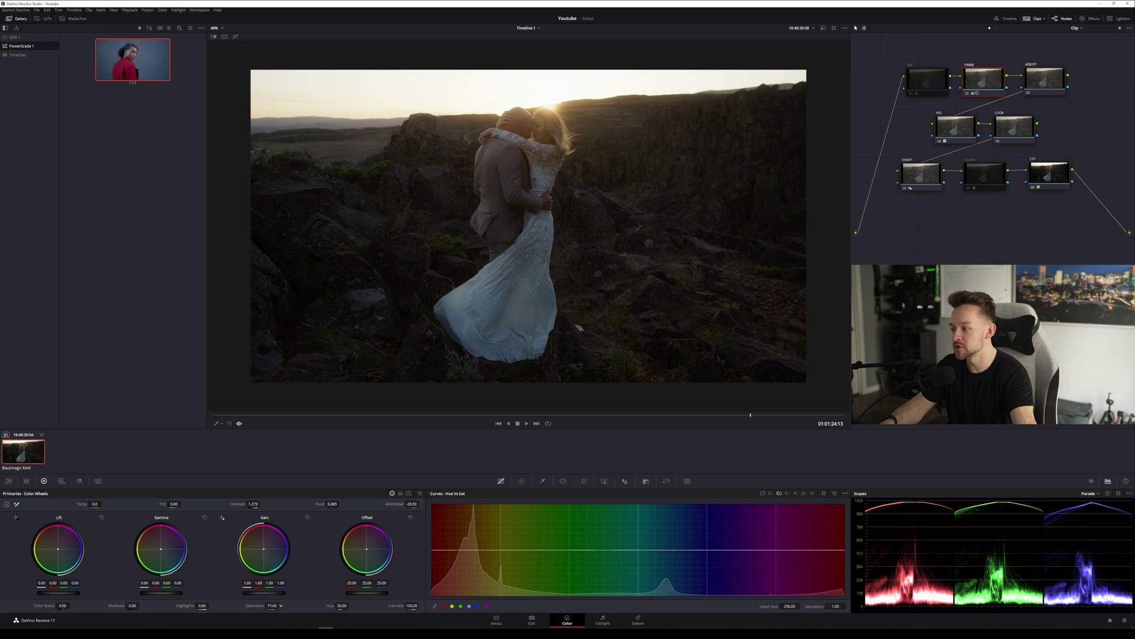
left_click_drag(281, 605, 281, 605)
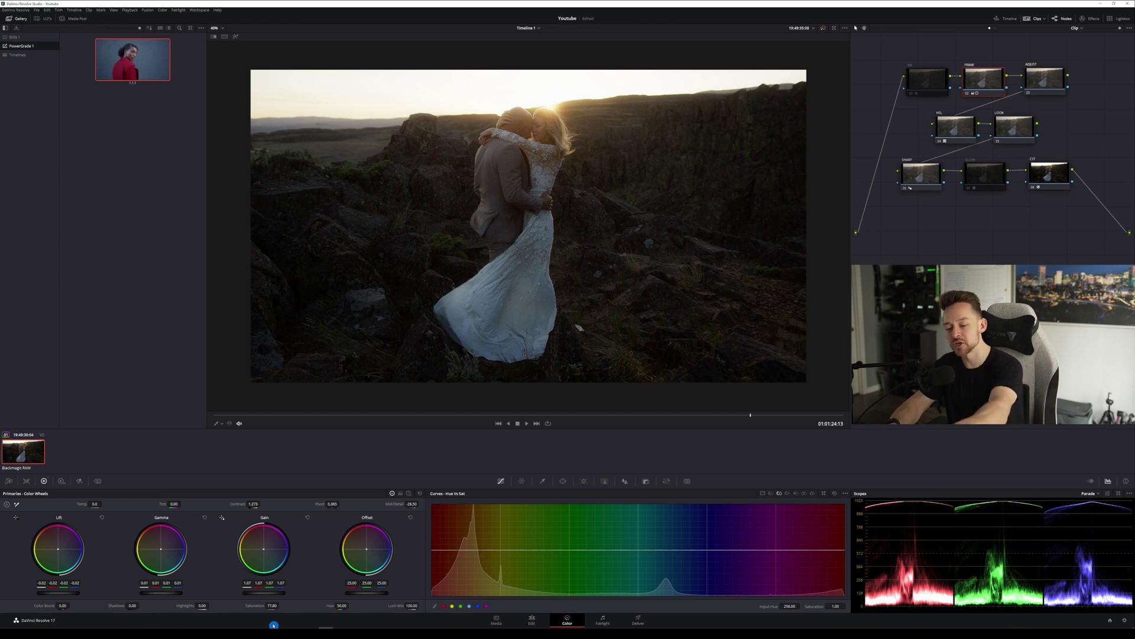
left_click_drag(132, 605, 107, 606)
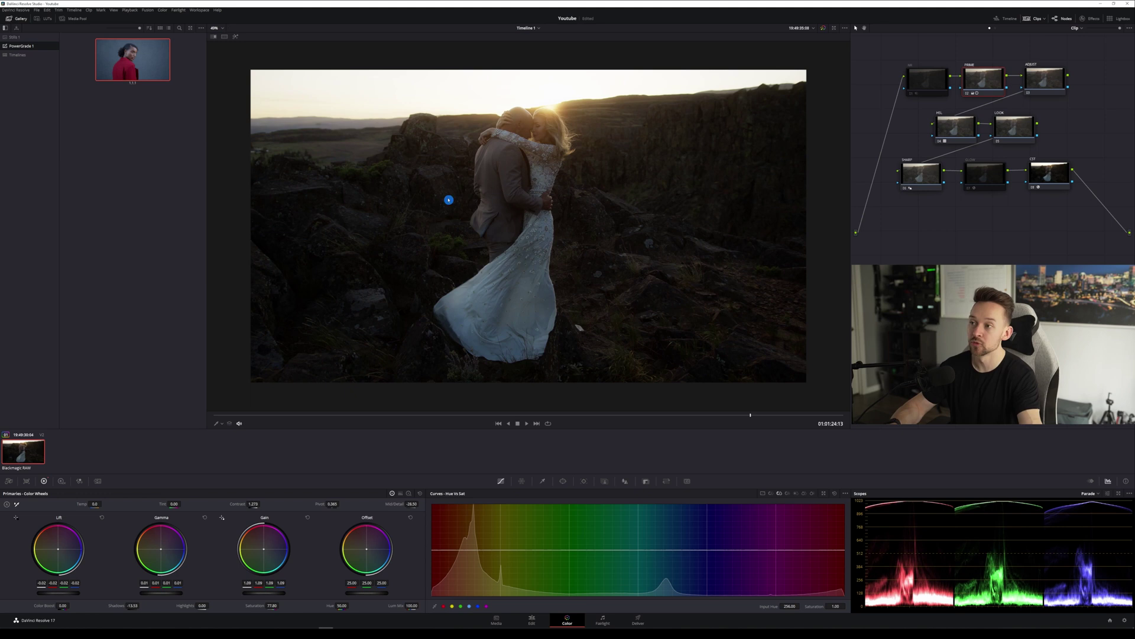
- Compare the shot with the second node's correction disabled and enabled
scroll(495, 172, "down", 2)
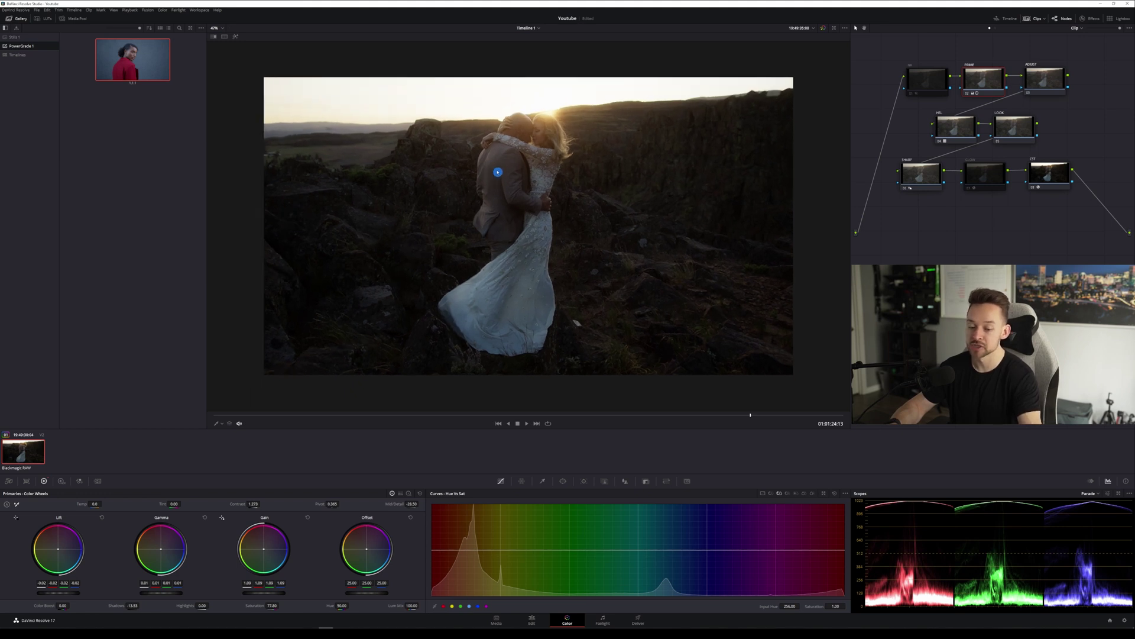
key("ctrl+d")
key("ctrl+d")
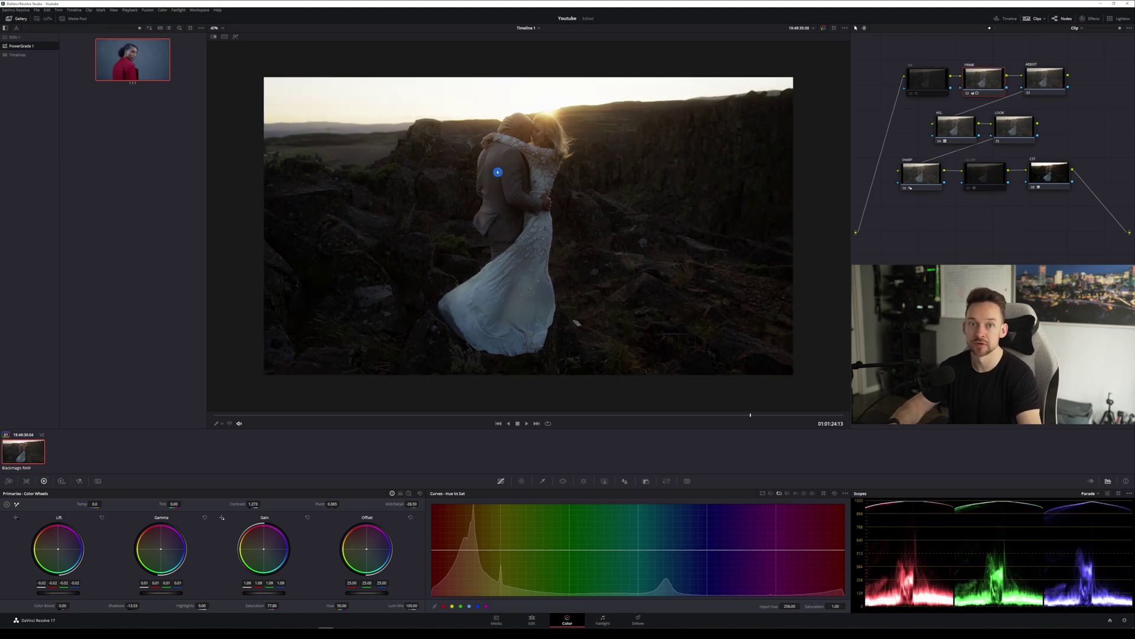
key("ctrl+d")
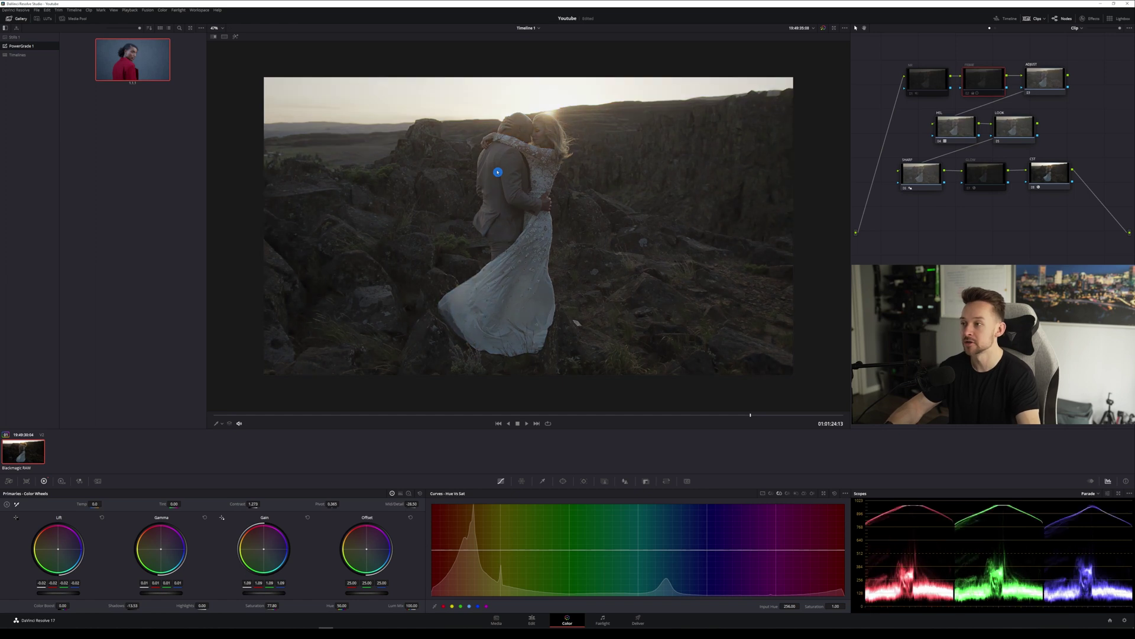
key("ctrl+d")
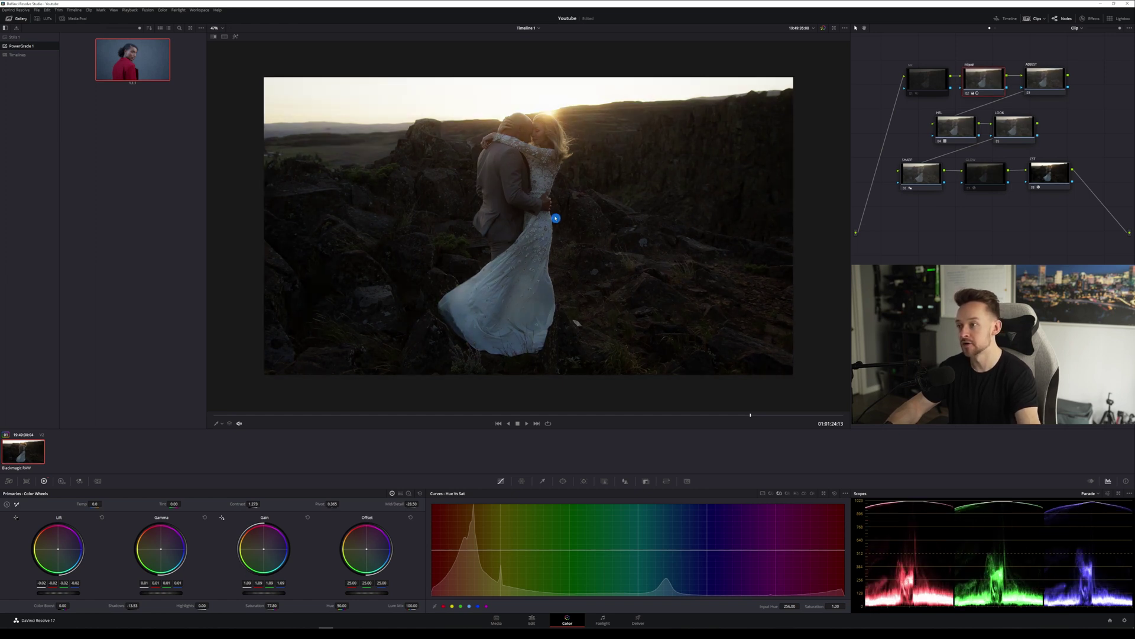
- With the third node selected, set the Blackmagic RAW clip's Camera Raw decoding to use Clip settings
left_click(1058, 82)
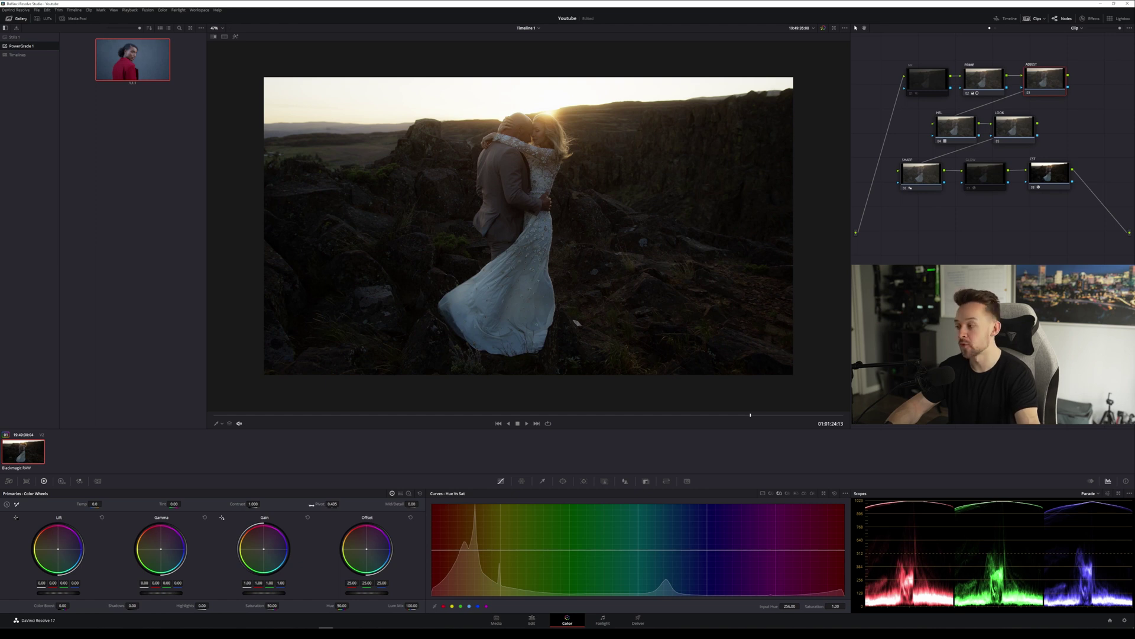
left_click(9, 482)
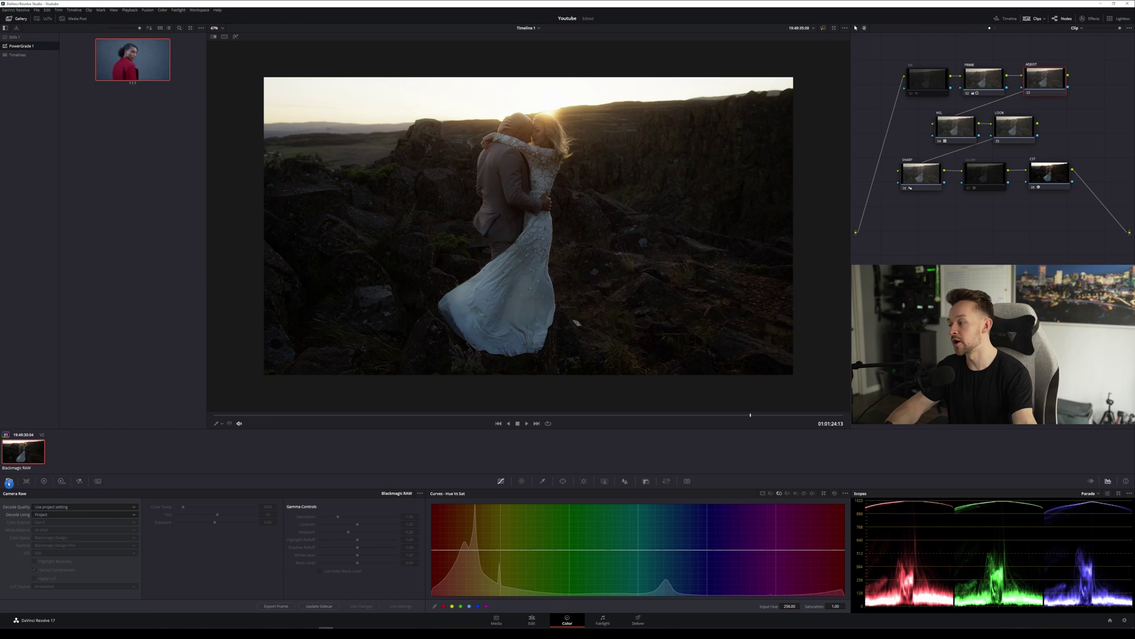
left_click(86, 516)
left_click(81, 542)
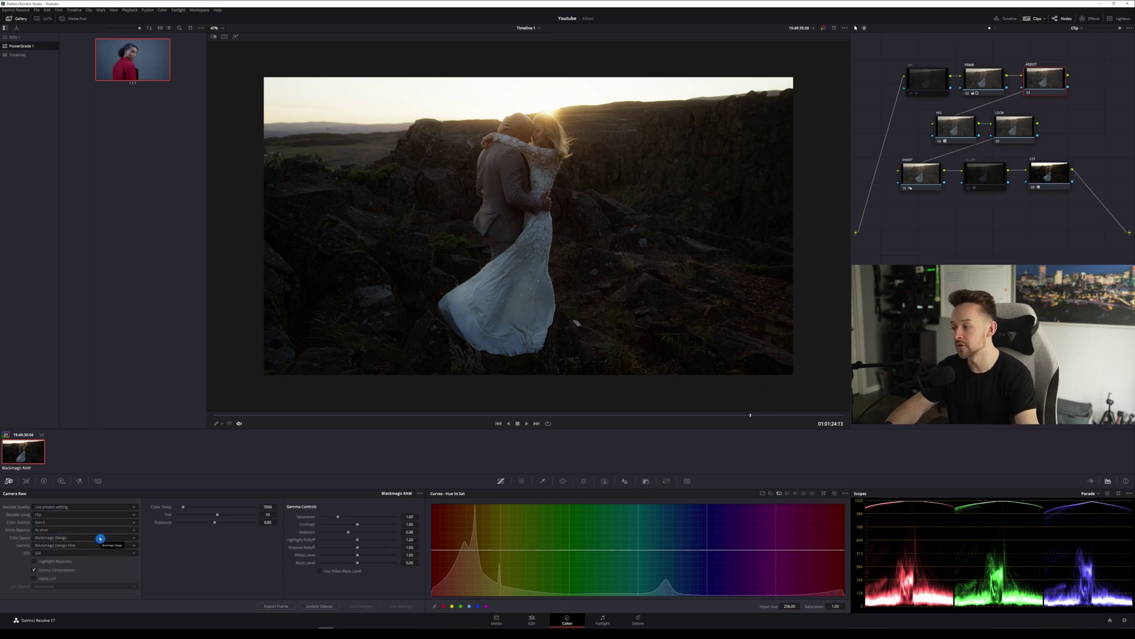
left_click(44, 481)
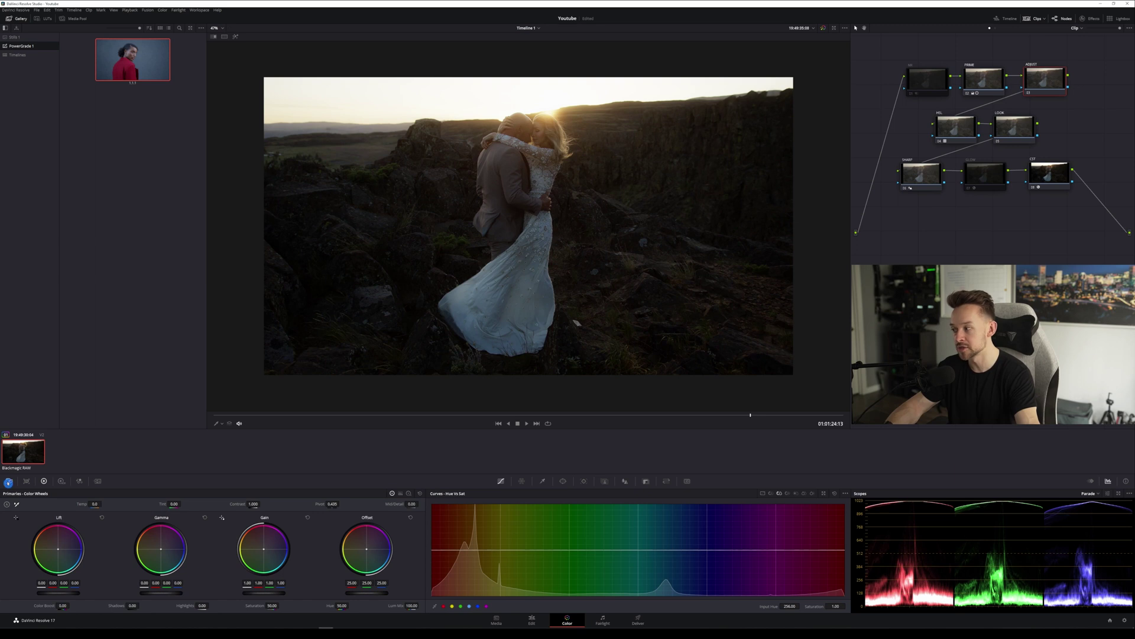
left_click(8, 481)
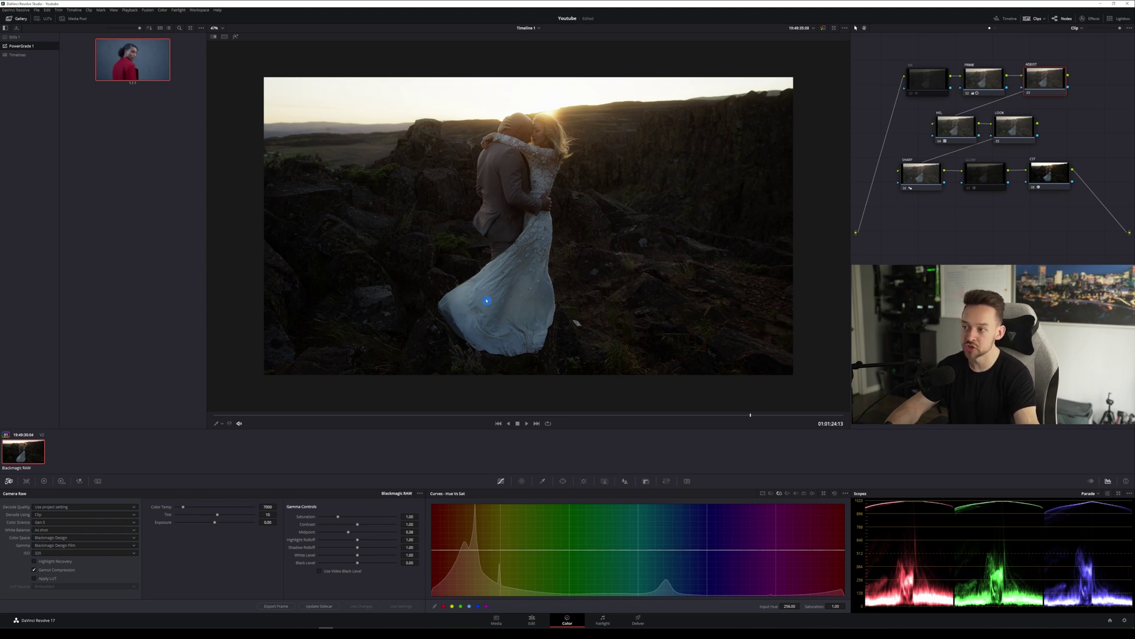
- Warm the blue cast on the dress by setting the raw color temperature to about 7900 and tint to 14
scroll(486, 300, "up", 3)
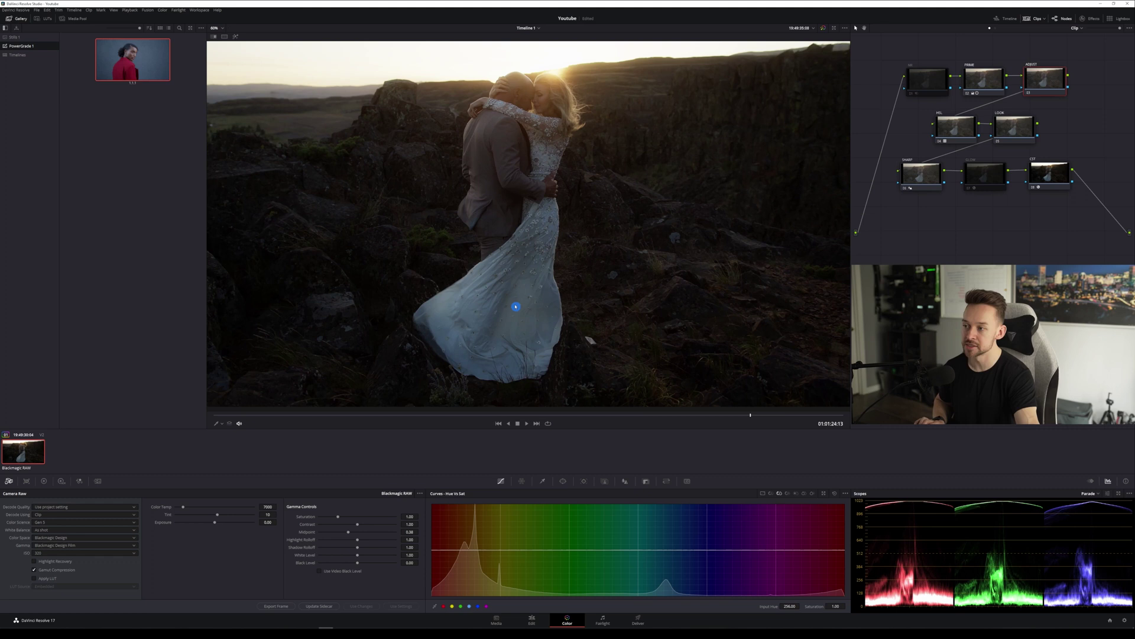
scroll(515, 307, "up", 3)
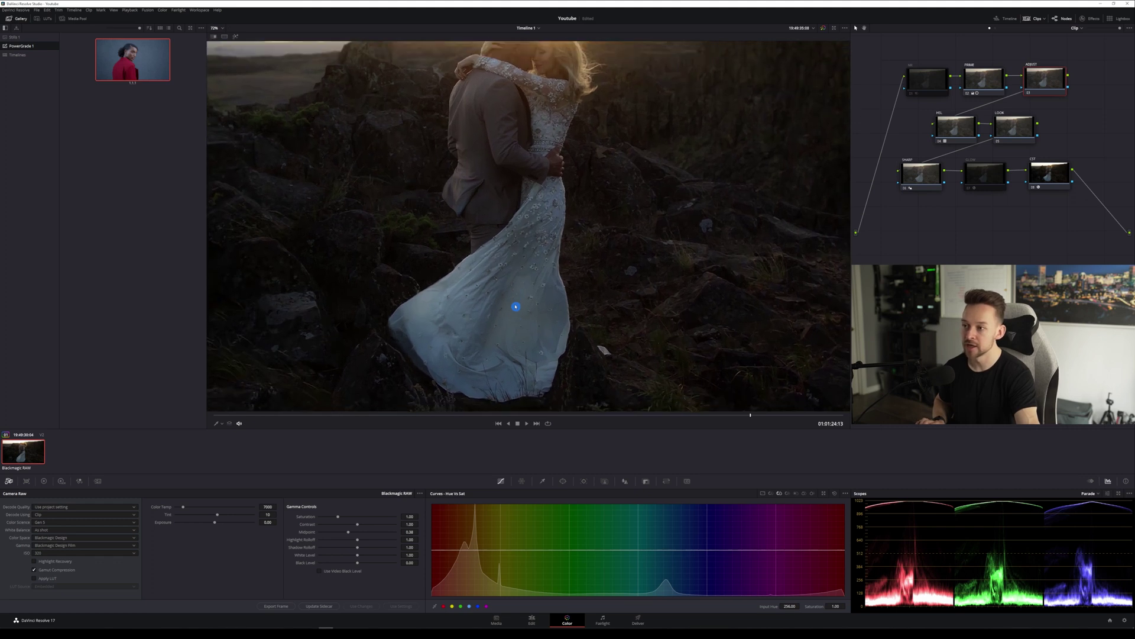
scroll(515, 306, "down", 3)
scroll(514, 307, "down", 2)
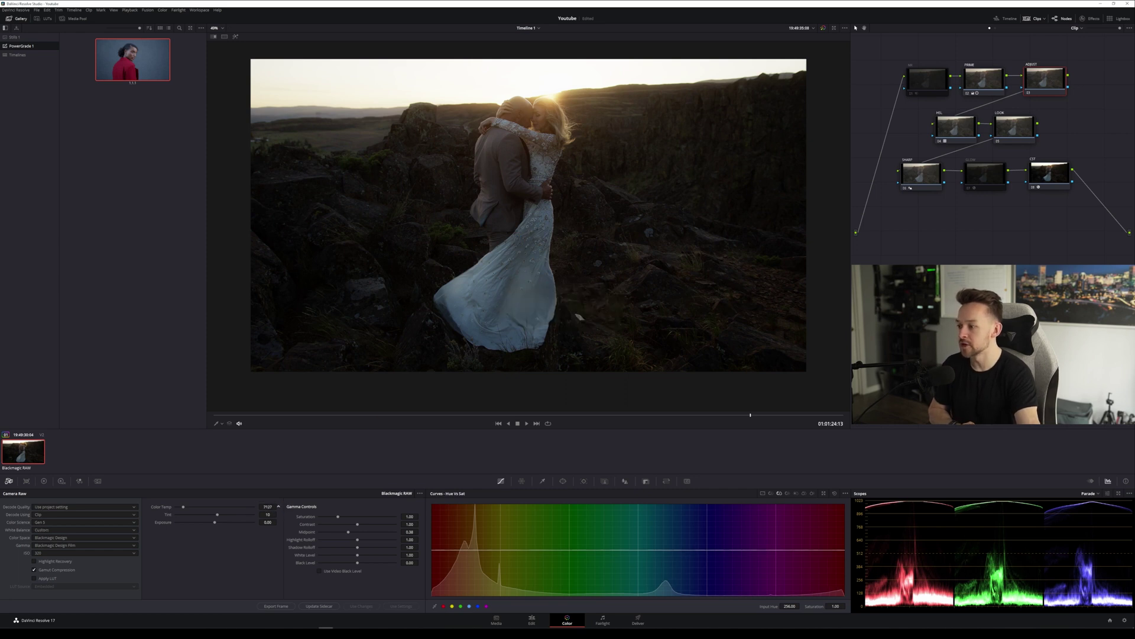
left_click_drag(279, 507, 284, 507)
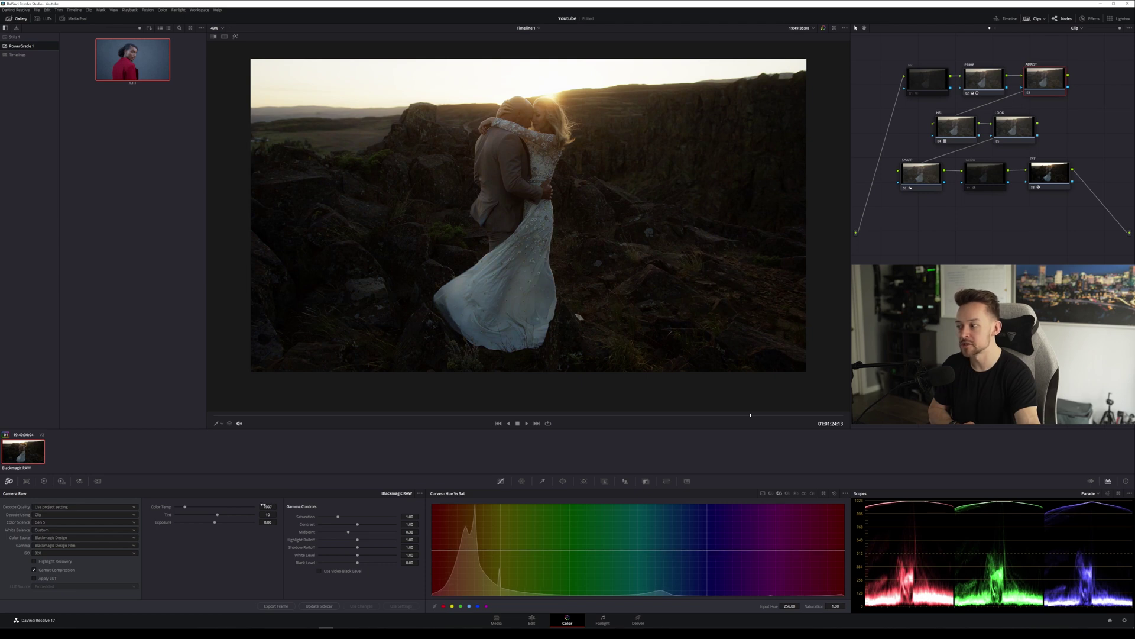
left_click_drag(279, 514, 282, 514)
scroll(472, 198, "down", 2)
scroll(479, 203, "up", 2)
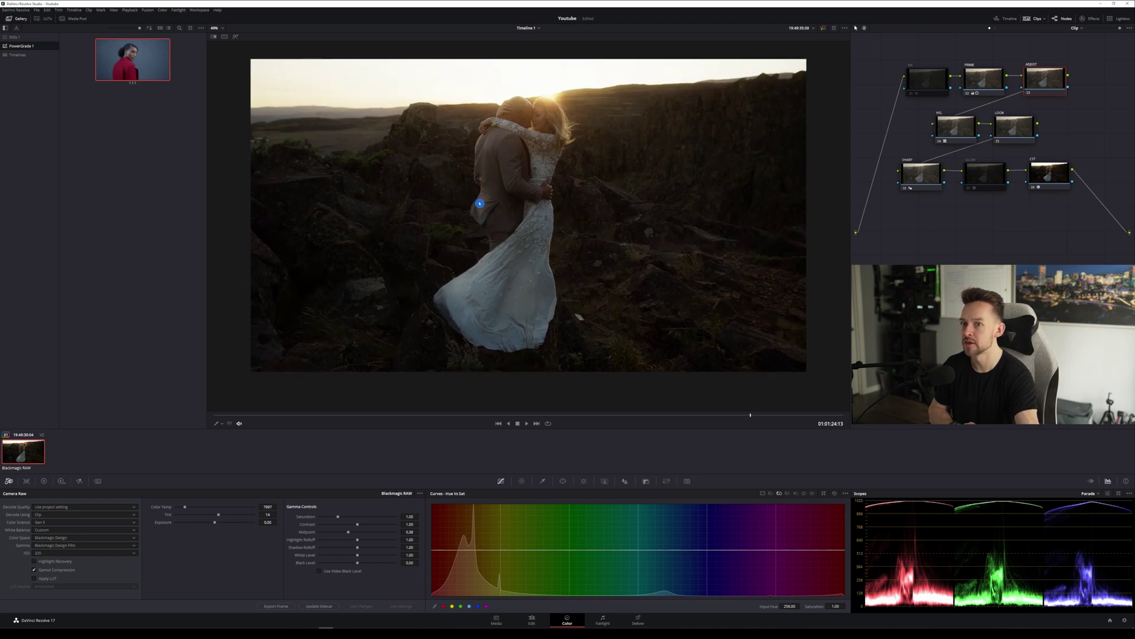
scroll(480, 203, "up", 2)
scroll(480, 204, "down", 3)
scroll(480, 204, "up", 1)
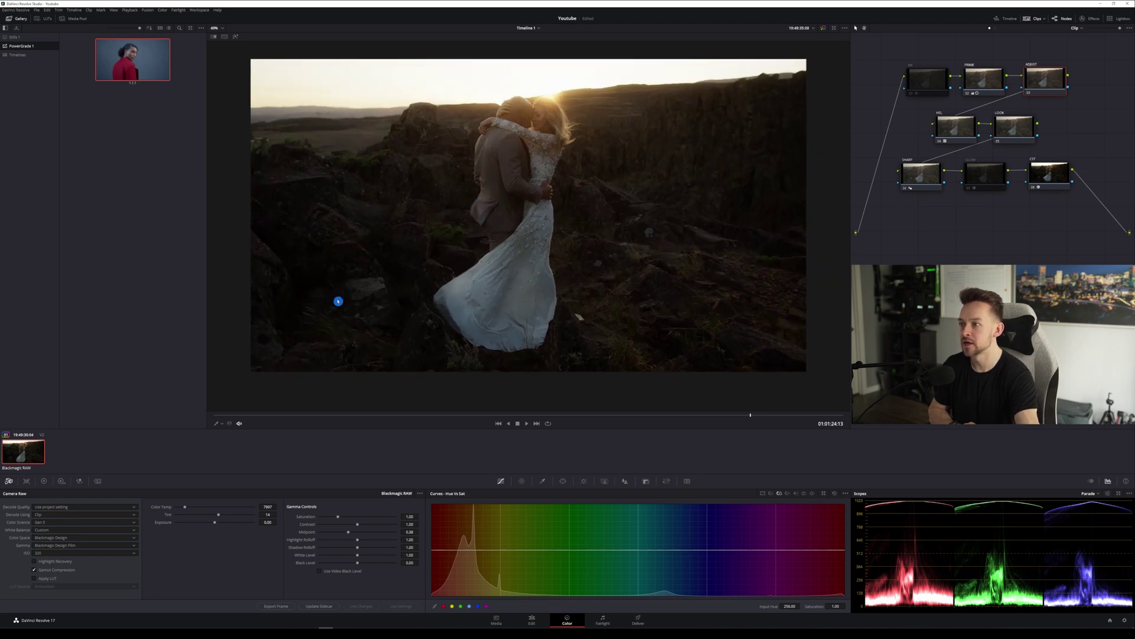
- Return to the third node's primary color wheels and inspect the couple and the dress up close
left_click(44, 481)
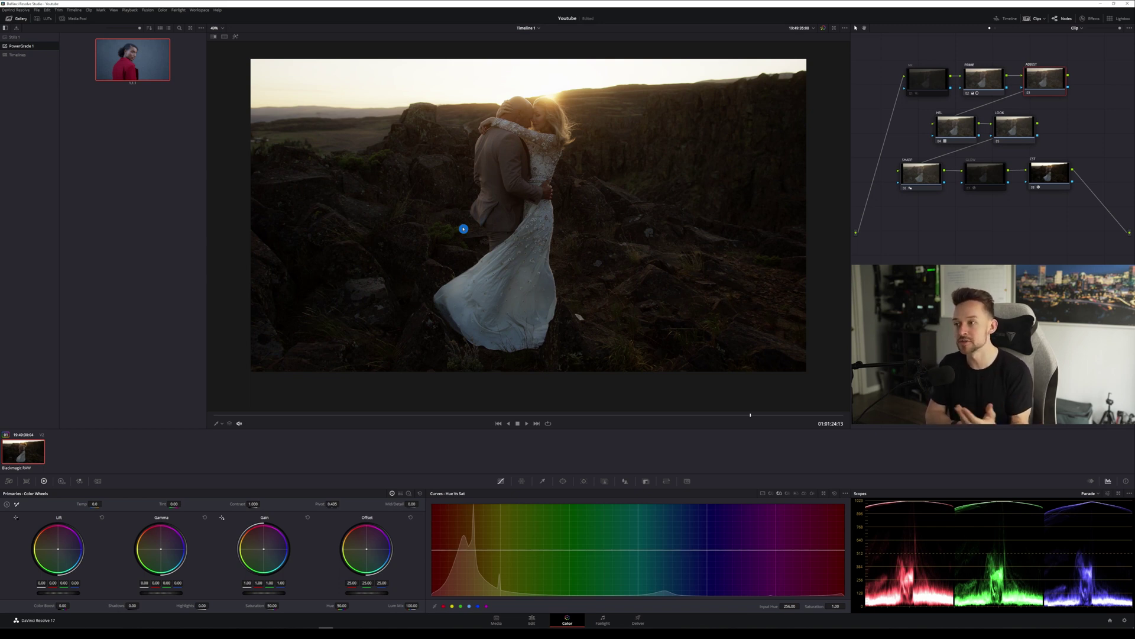
scroll(535, 176, "up", 4)
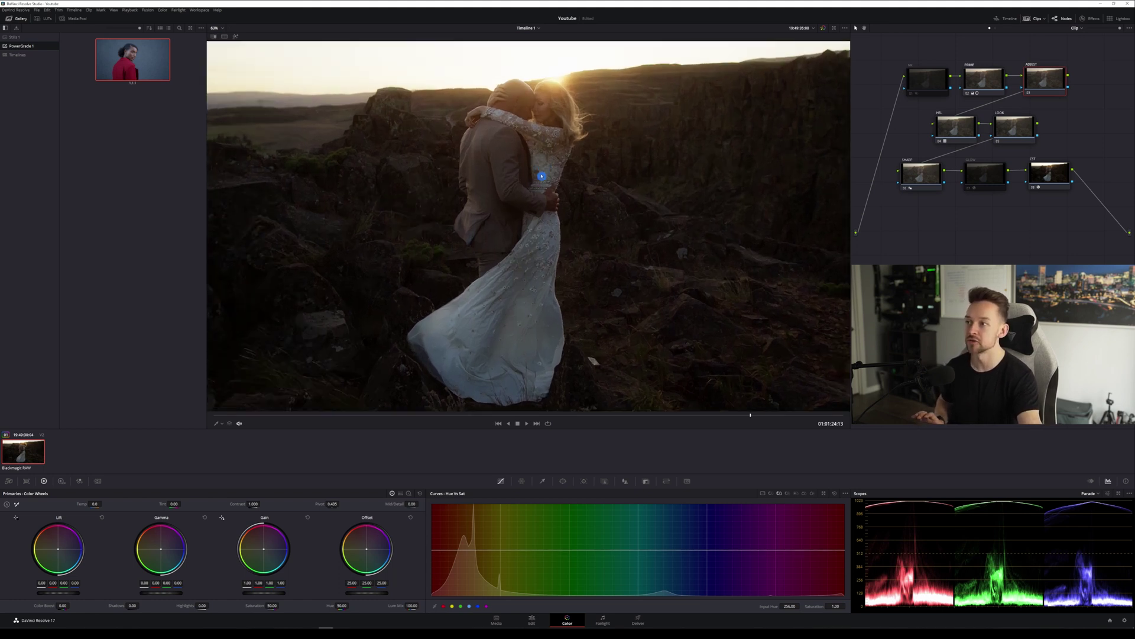
scroll(541, 177, "down", 2)
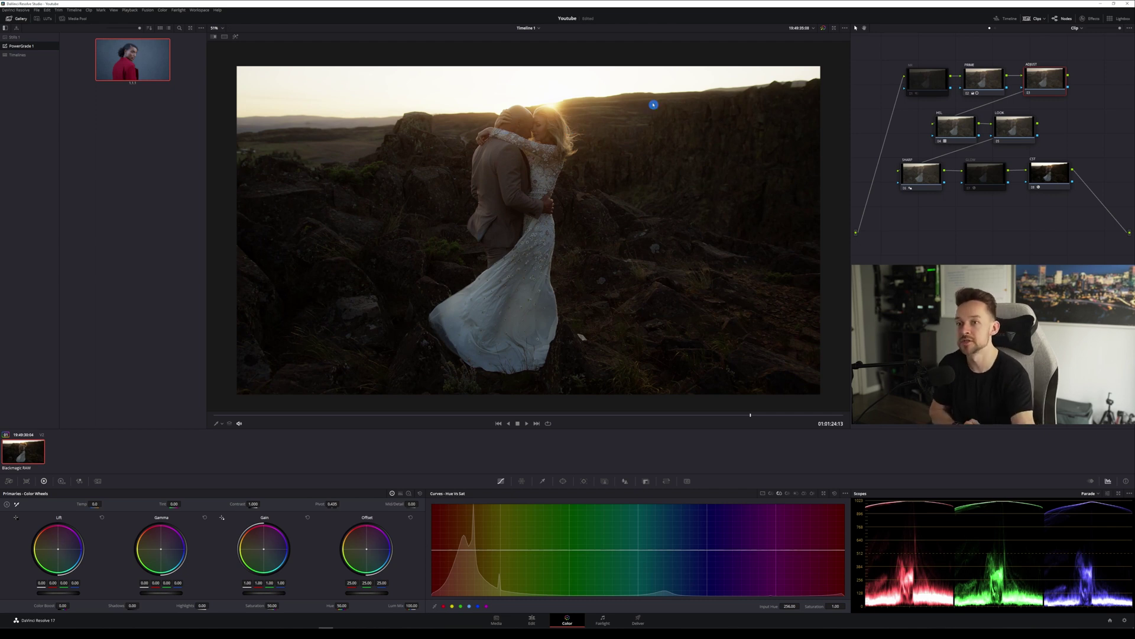
- On the LOOK node, set blue gamma to -0.01 and blue gain to 1.03, and compare the shot with the node disabled and enabled
left_click(957, 131)
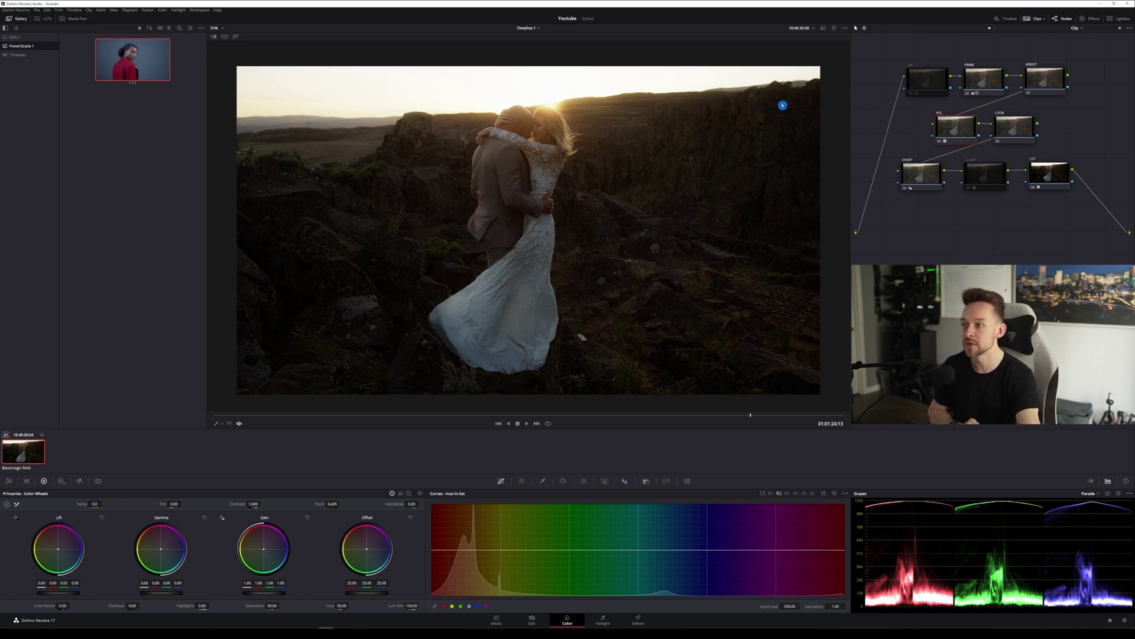
left_click(1010, 133)
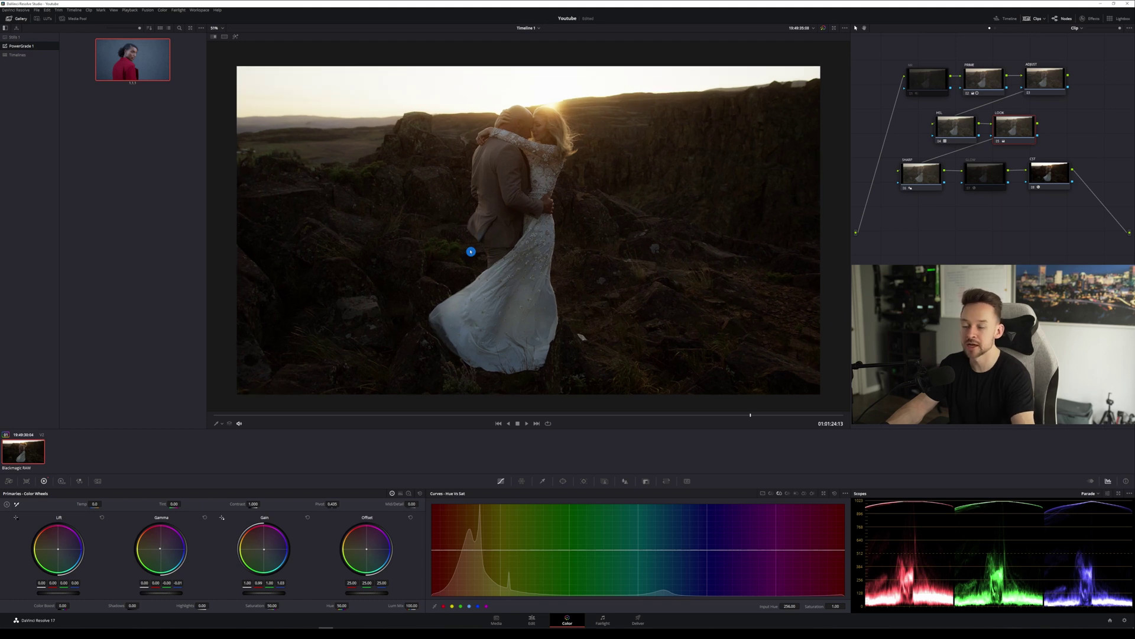
key("ctrl+d")
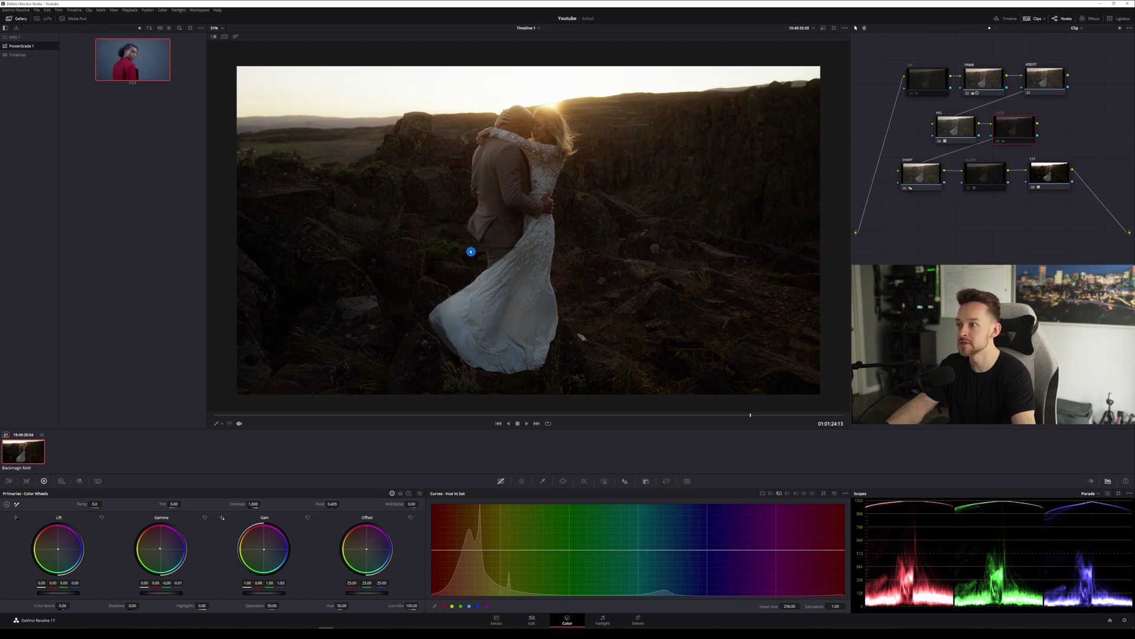
key("ctrl+d")
key("ctrl+d")
key("ctrl+d")
key("ctrl+d")
key("ctrl+d")
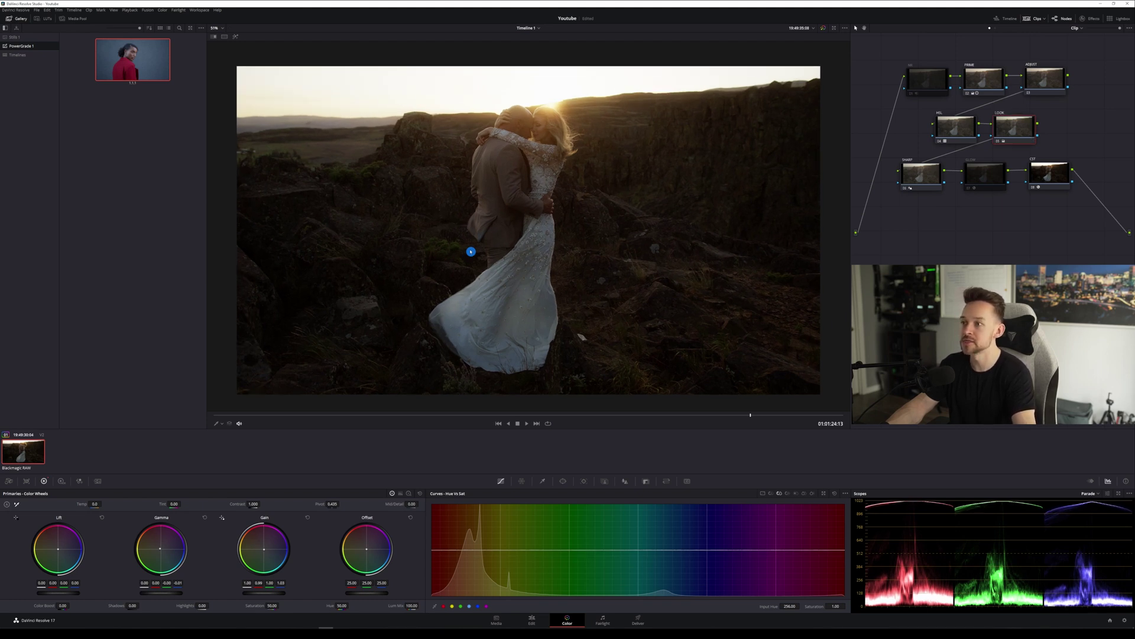
- Examine the LOOK node's grade on the couple close up and across the whole frame
scroll(576, 157, "down", 1)
scroll(576, 158, "up", 1)
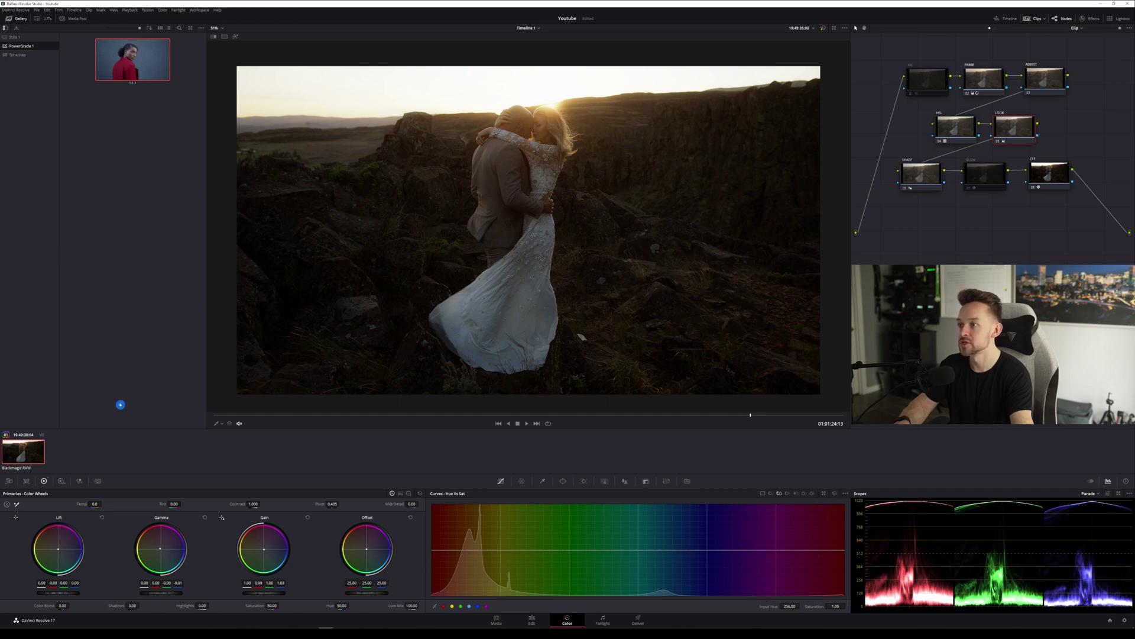
scroll(532, 304, "down", 3)
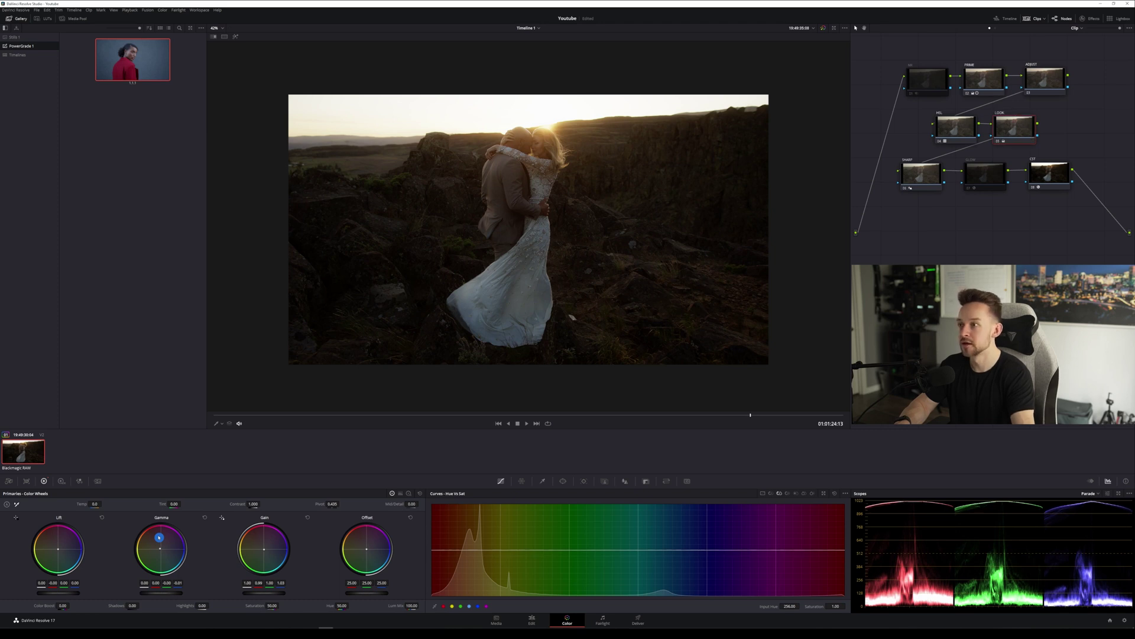
scroll(589, 183, "up", 5)
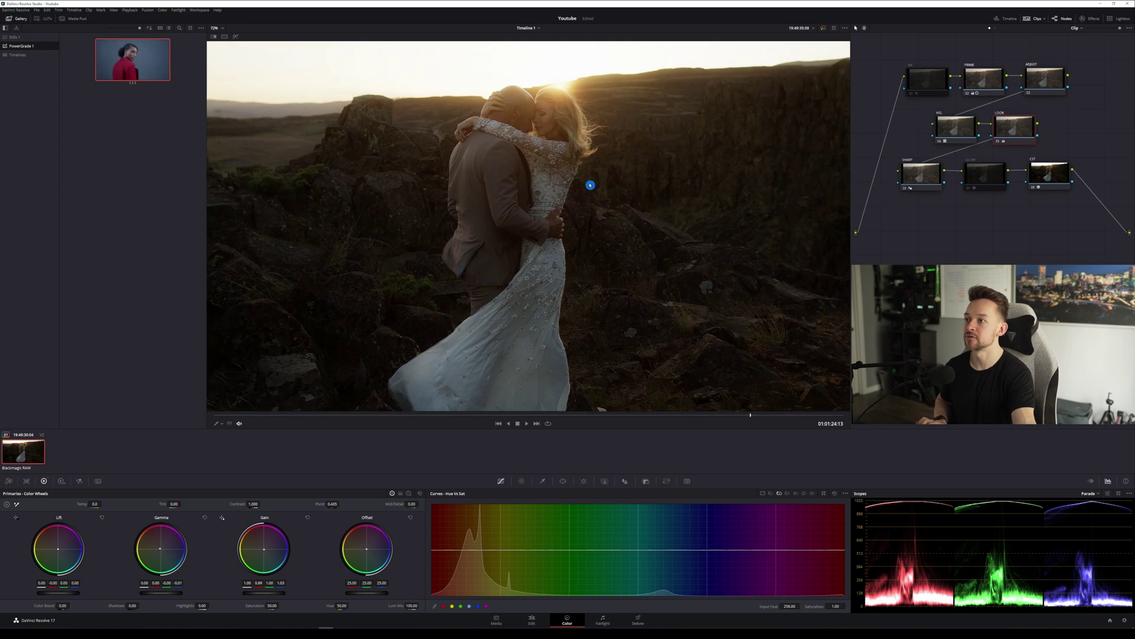
scroll(590, 185, "up", 1)
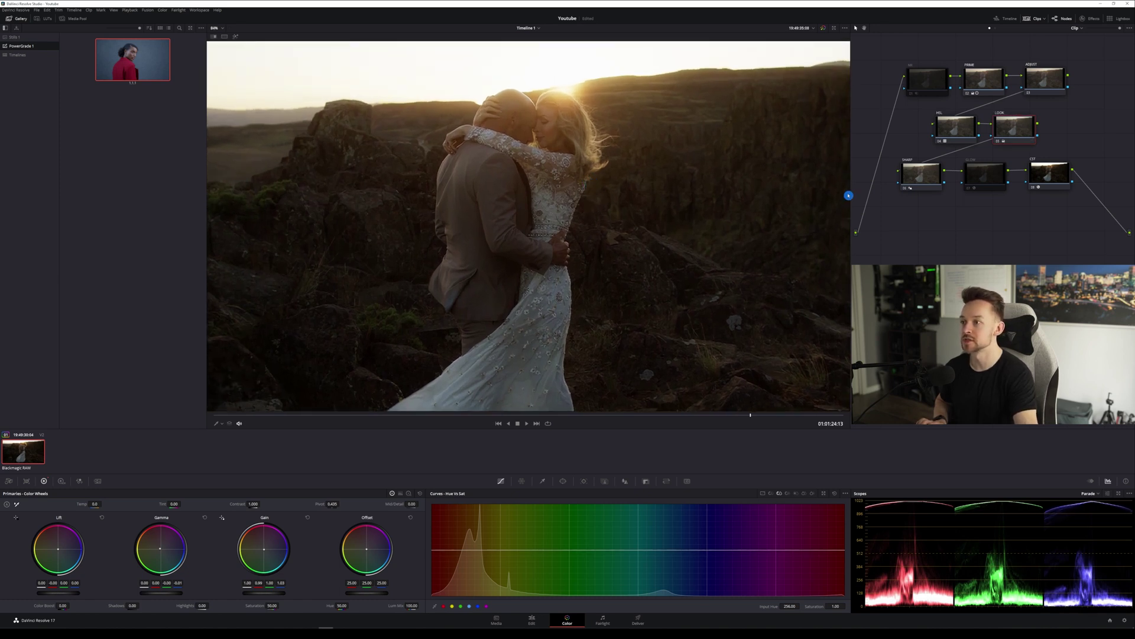
scroll(586, 223, "down", 5)
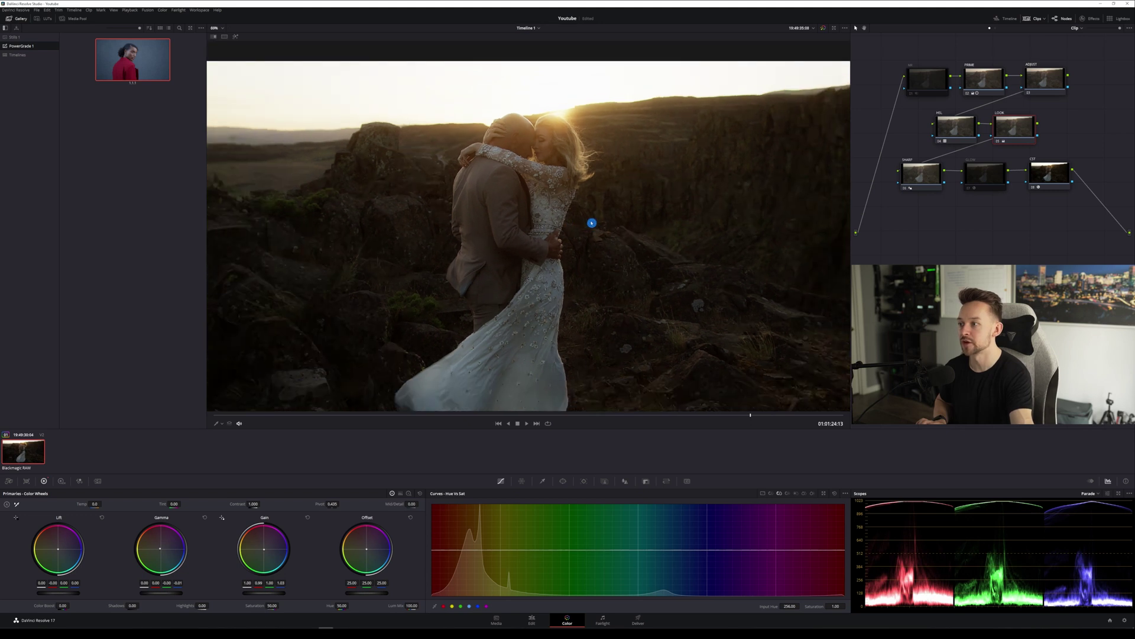
scroll(594, 222, "down", 1)
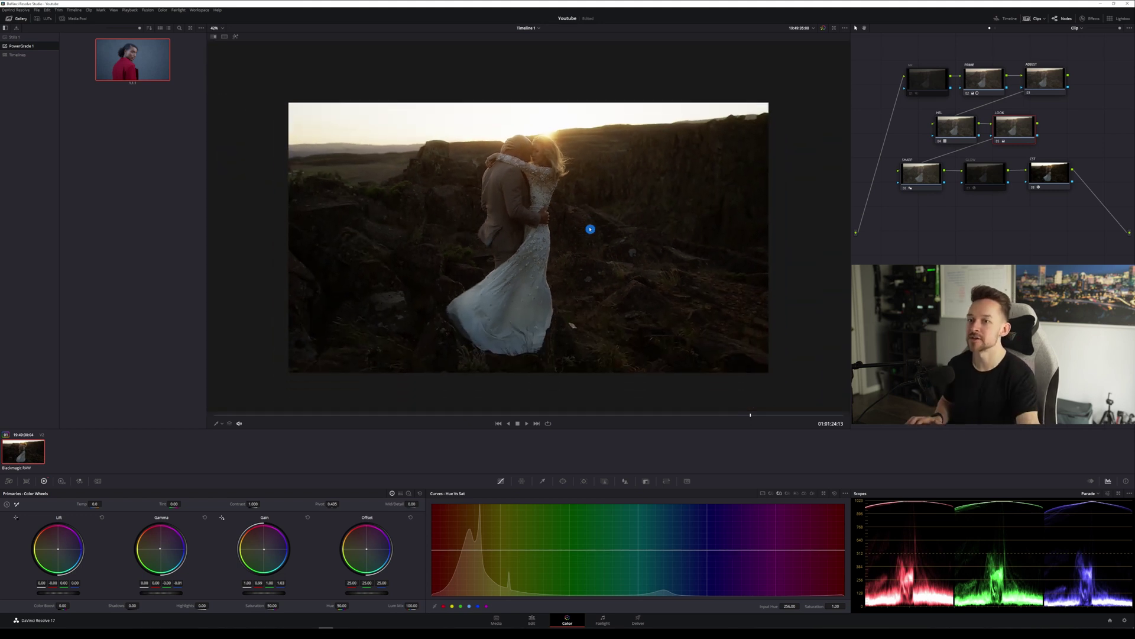
- Show the SHARP node's blur settings to review its radius
left_click(928, 177)
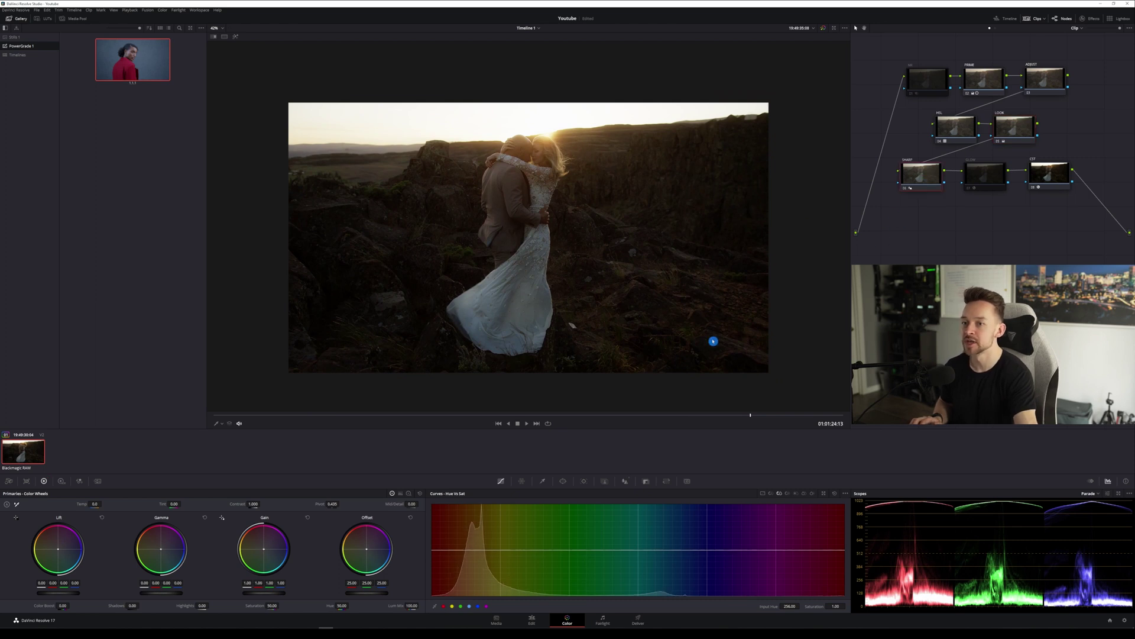
left_click(625, 482)
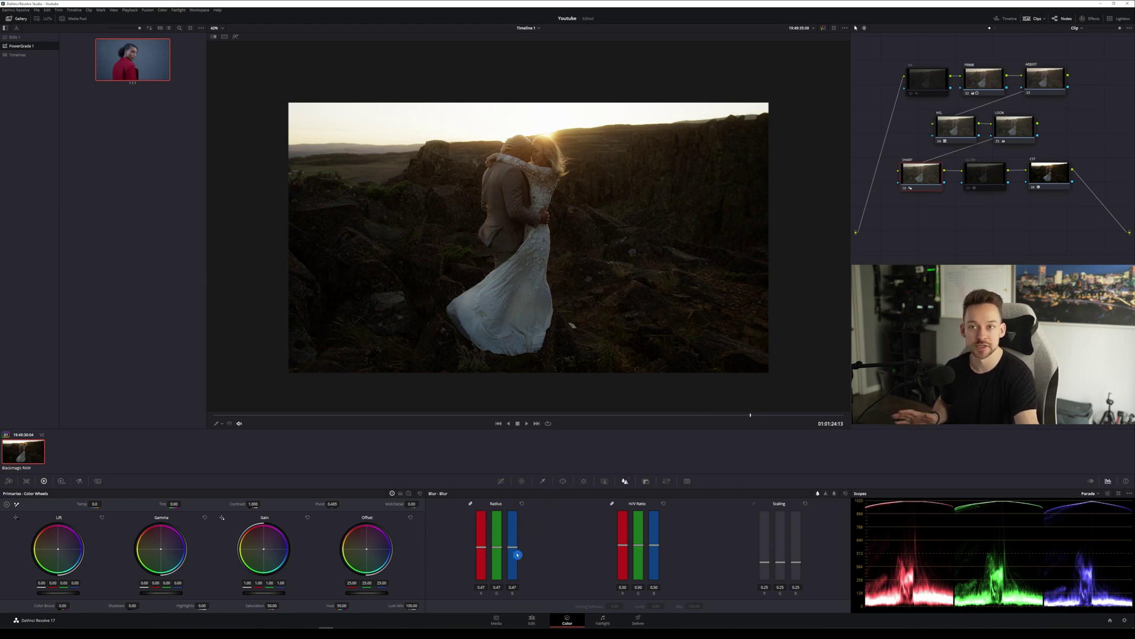
- Enable the GLOW node and raise its Glow effect's global blend to about 0.23
left_click(981, 173)
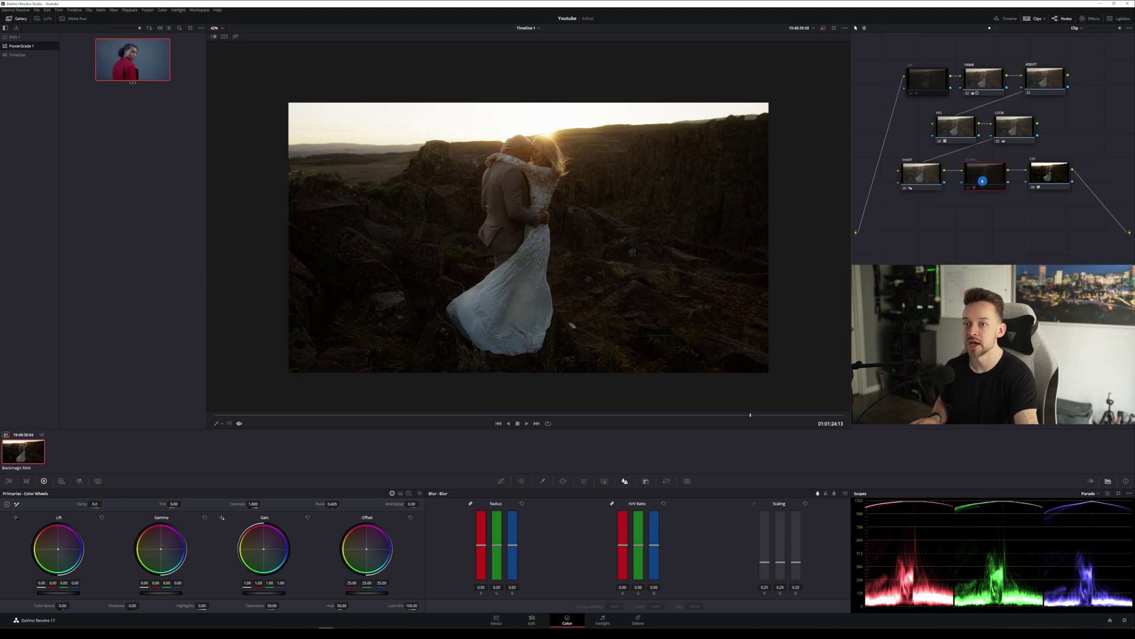
left_click(1097, 21)
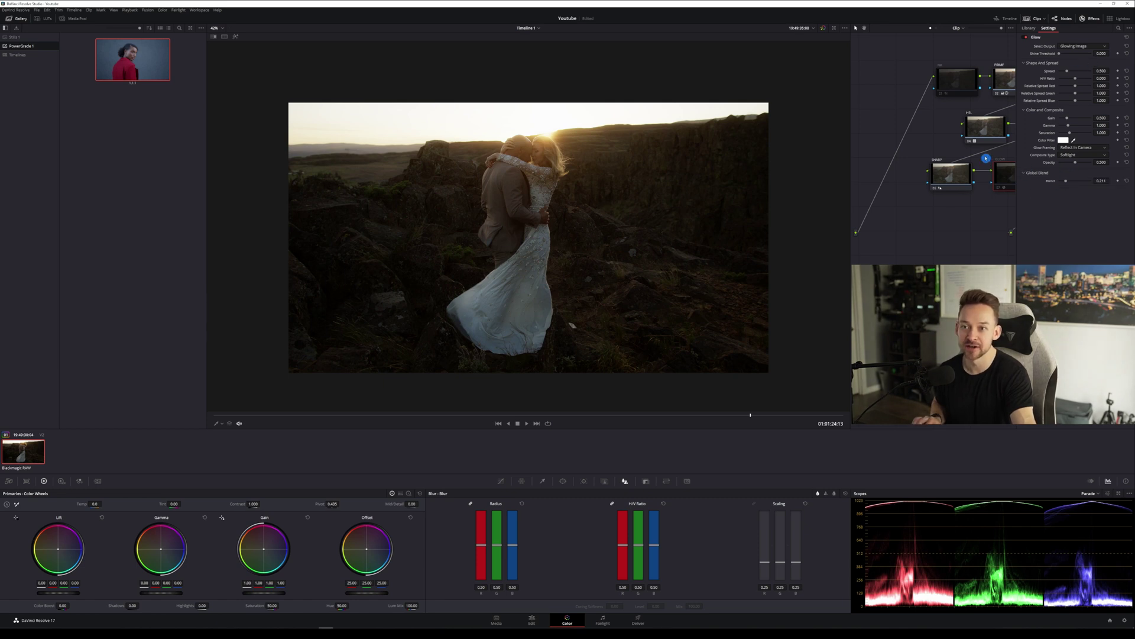
key("ctrl+d")
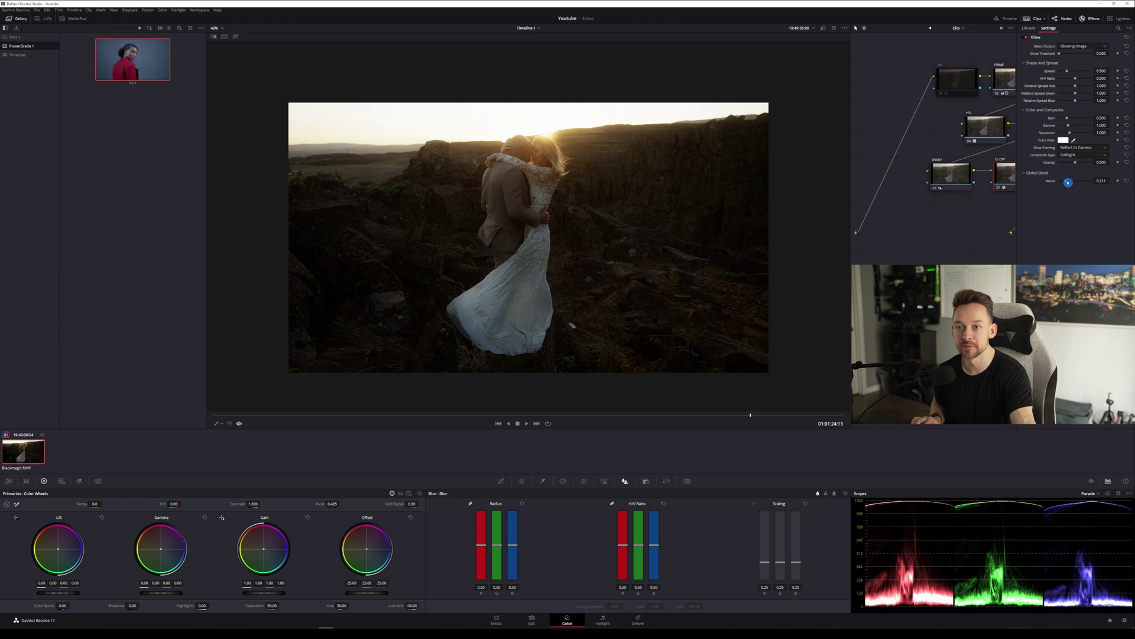
mouse_move(1068, 183)
left_mouse_down()
mouse_move(1101, 185)
mouse_move(1067, 186)
left_mouse_up()
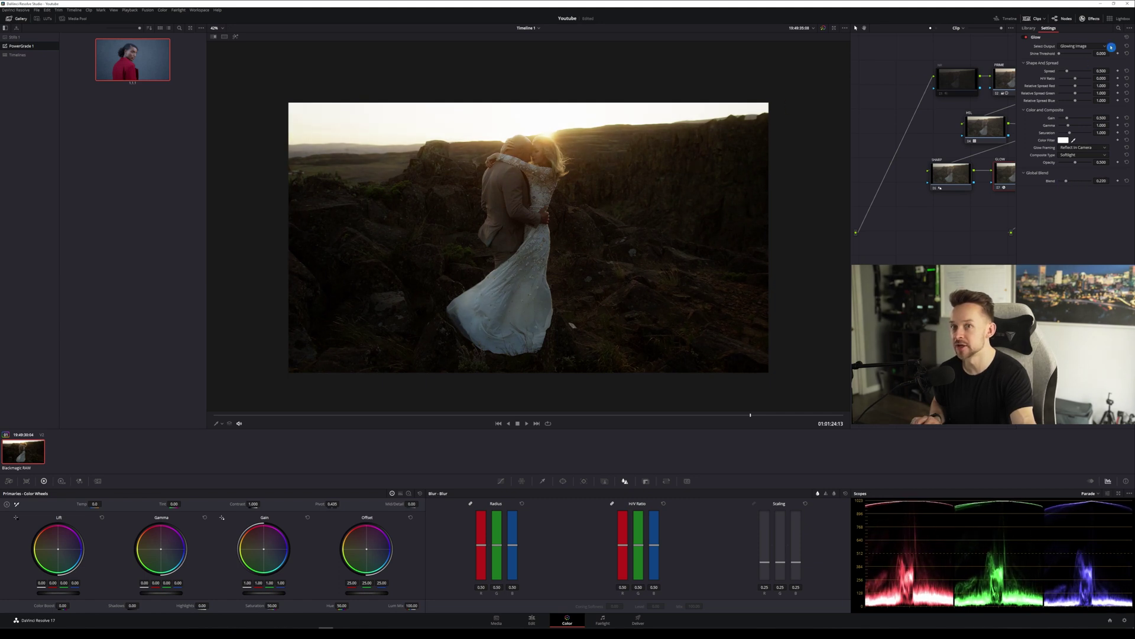
- Close the effect settings and compare the shot with the GLOW node disabled and enabled, in full and close up on the couple
left_click(1090, 19)
key("ctrl+d")
key("ctrl+d")
key("ctrl+d")
key("ctrl+d")
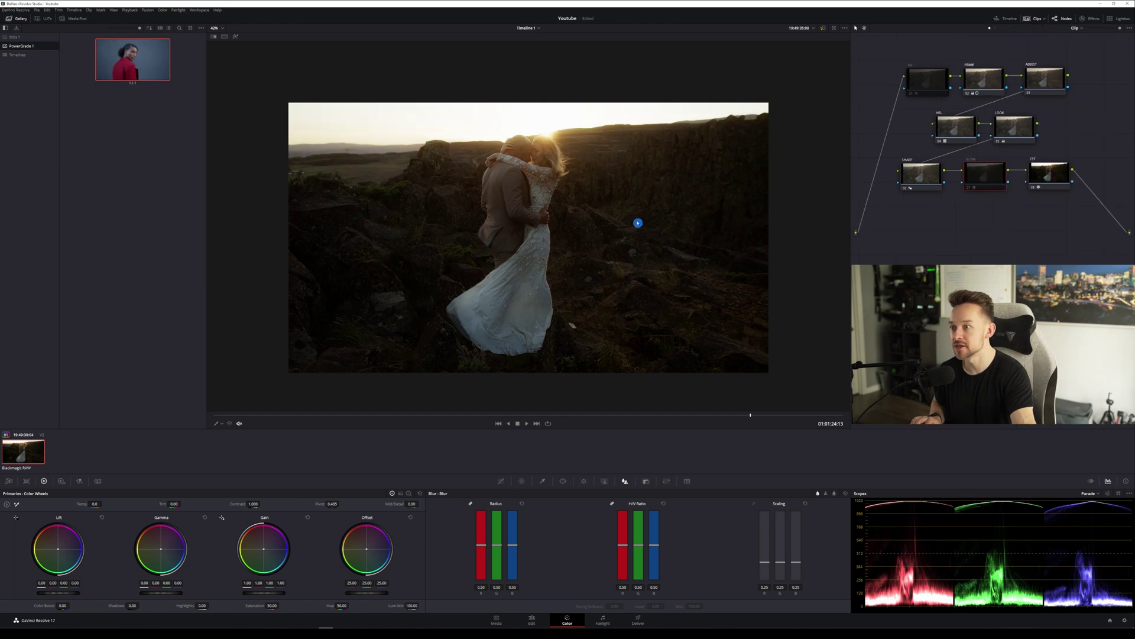
key("ctrl+d")
key("ctrl+d")
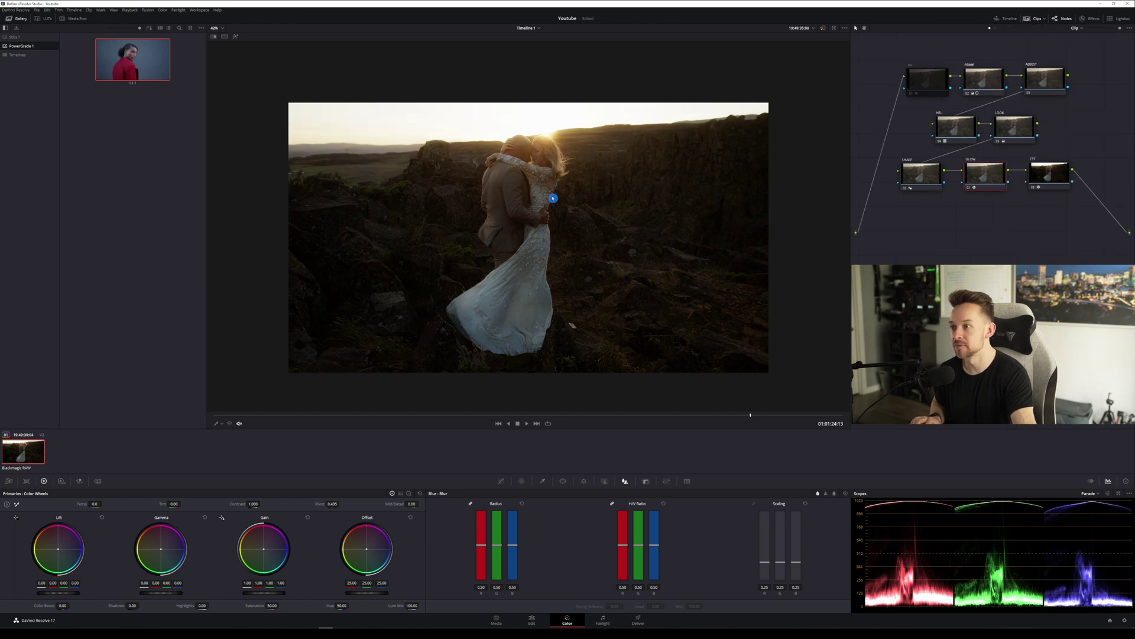
scroll(551, 169, "up", 2)
key("ctrl+d")
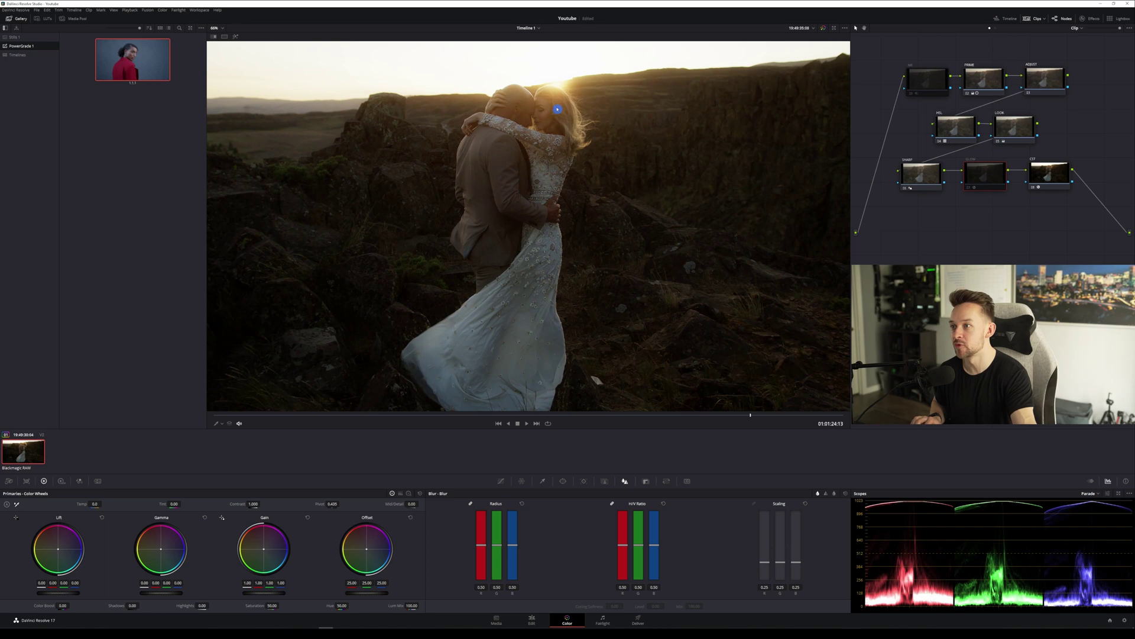
key("ctrl+d")
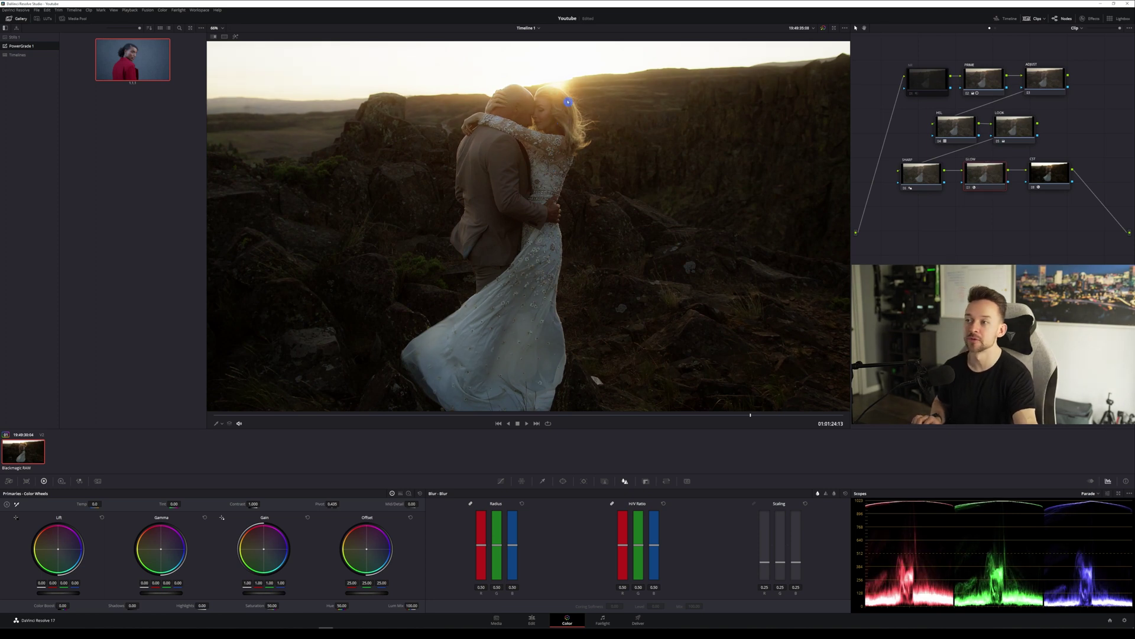
left_click_drag(569, 183, 569, 132)
scroll(568, 131, "down", 4)
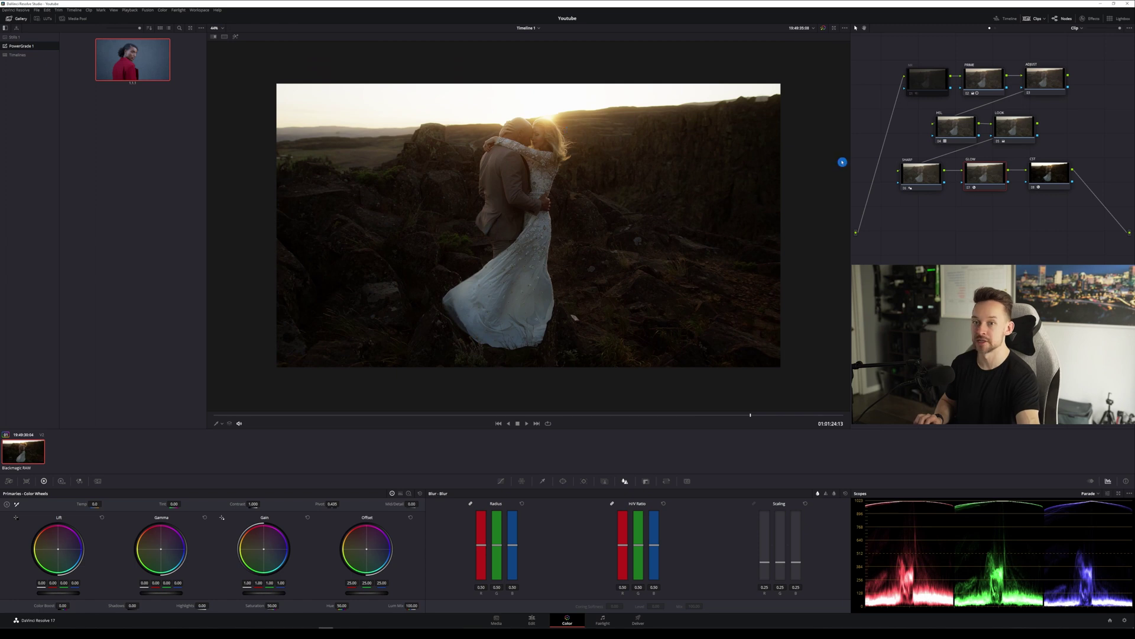
- Select the final CST node and examine the dress and suit detail close up
left_click(1065, 183)
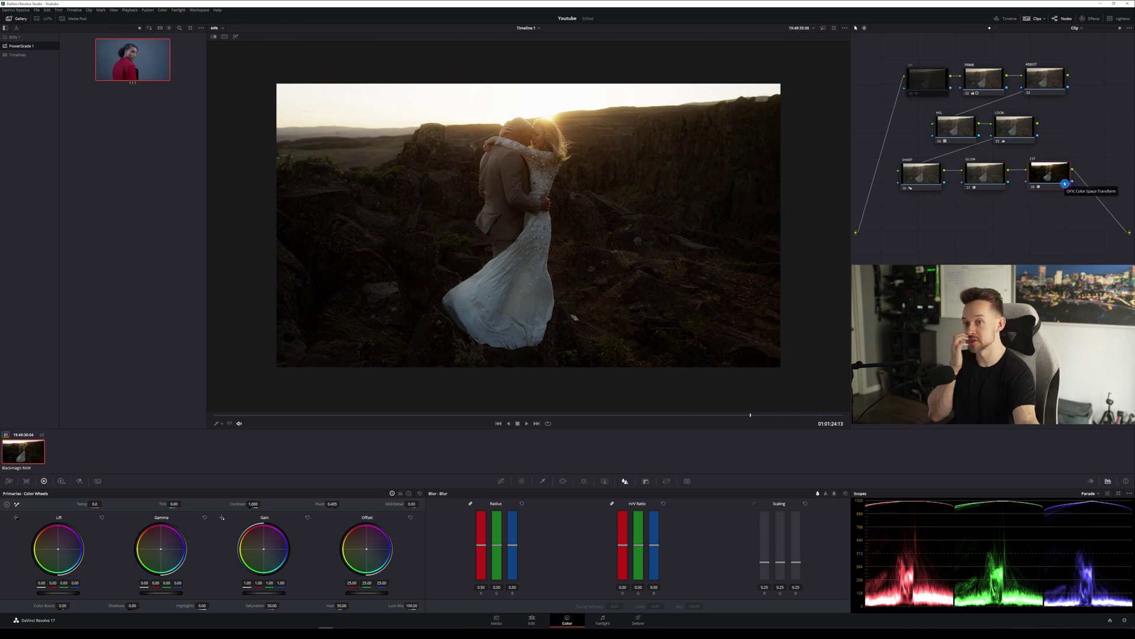
scroll(538, 189, "up", 4)
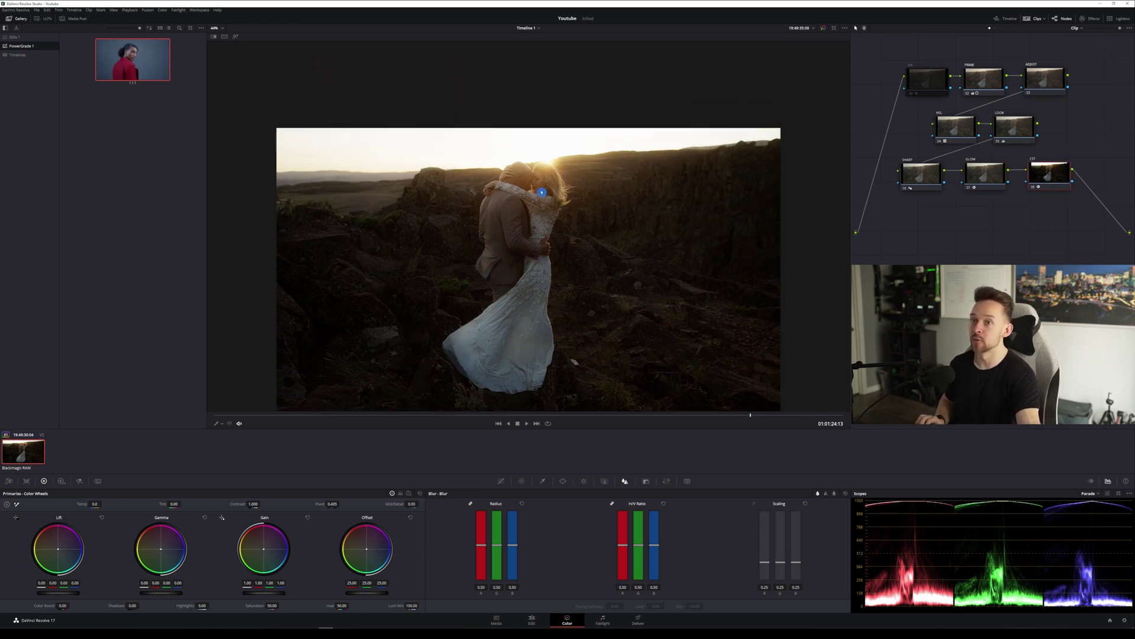
scroll(538, 203, "up", 6)
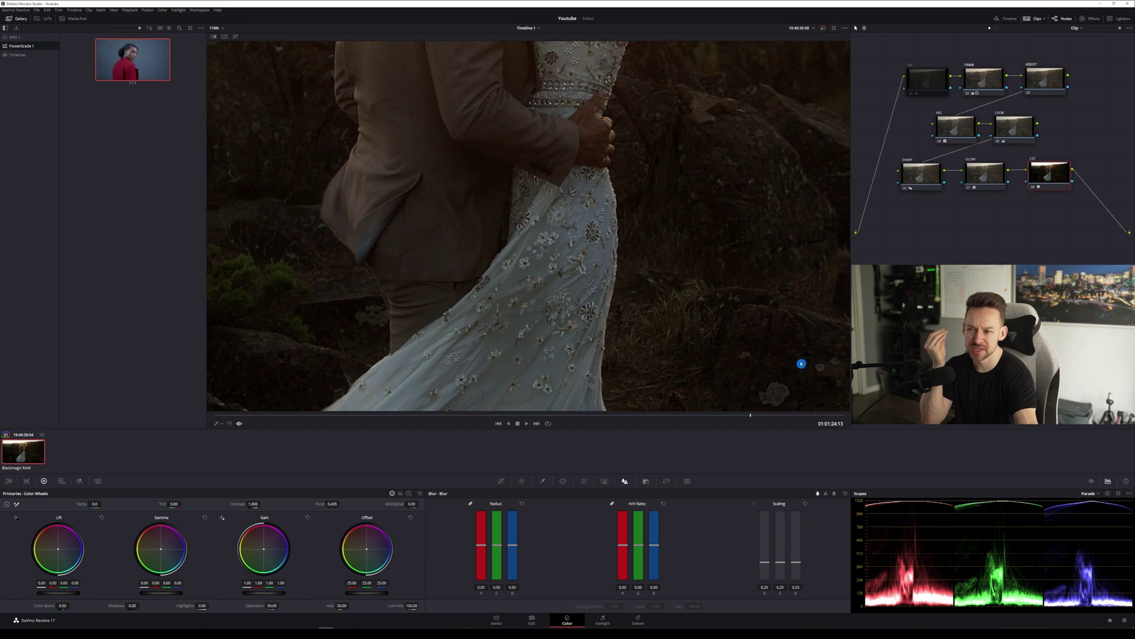
- Enable the NR node at the start of the tree, comparing the dress detail with it off and on
left_click(928, 83)
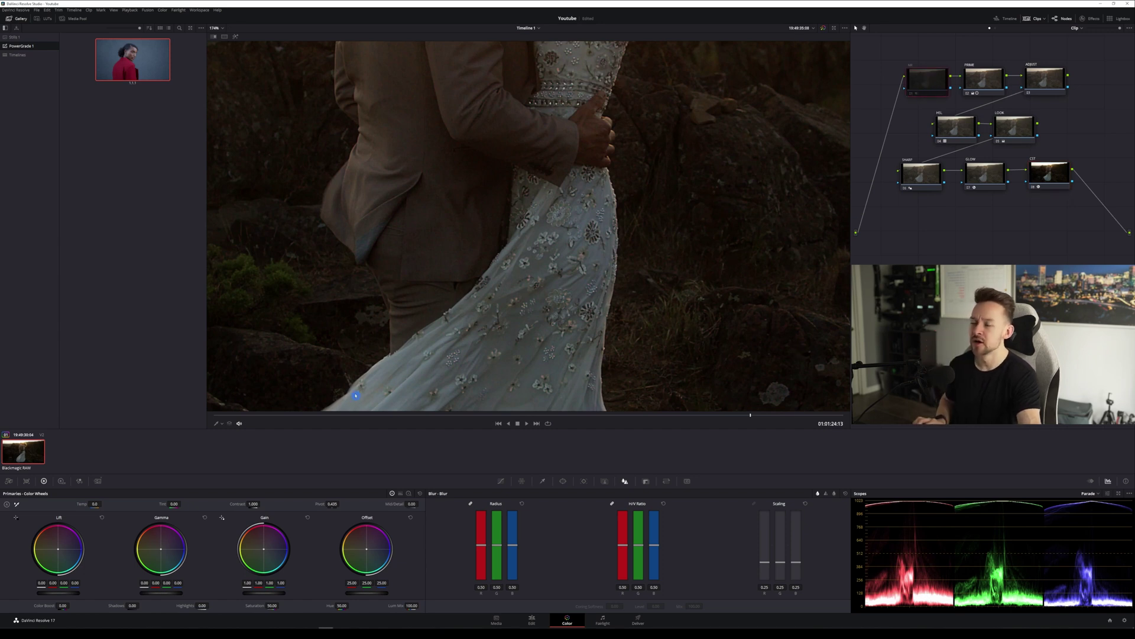
key("ctrl+d")
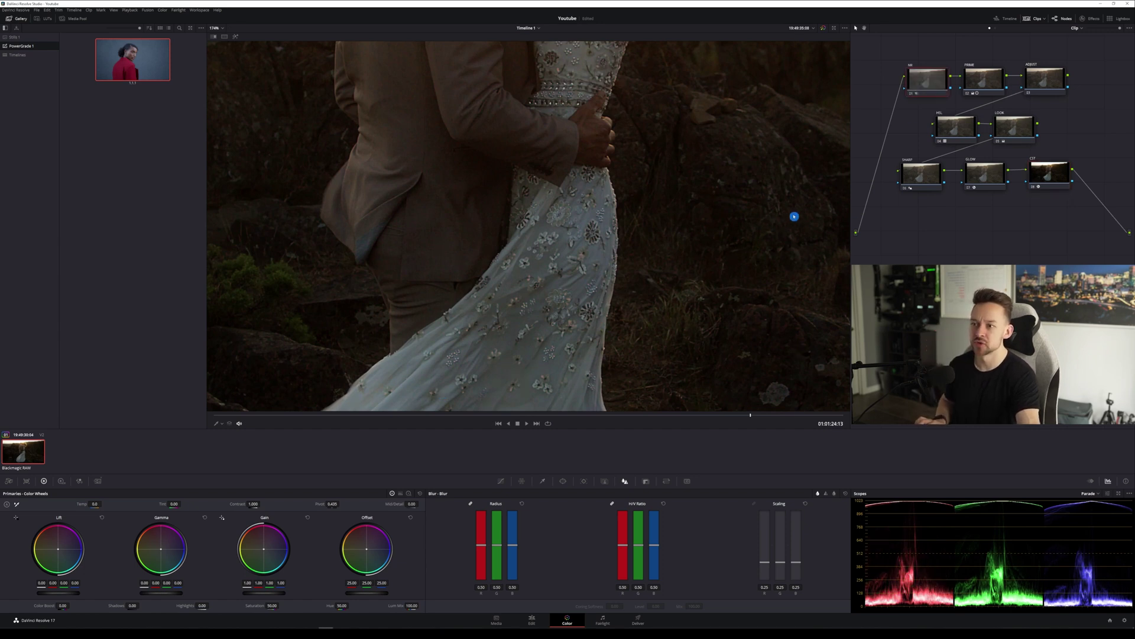
key("ctrl+d")
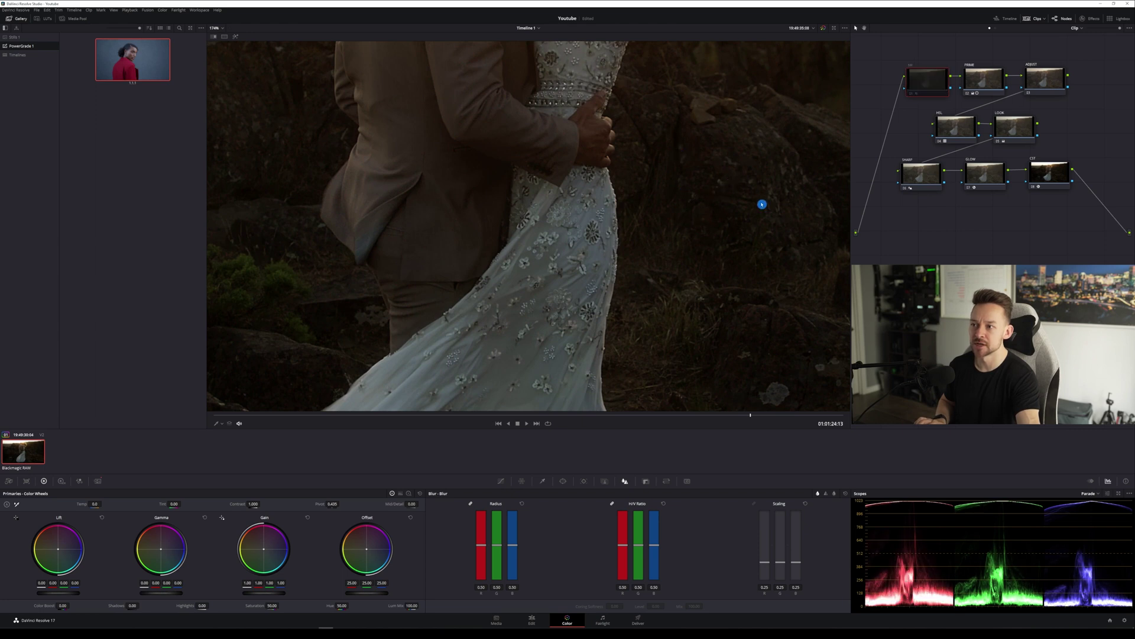
key("ctrl+d")
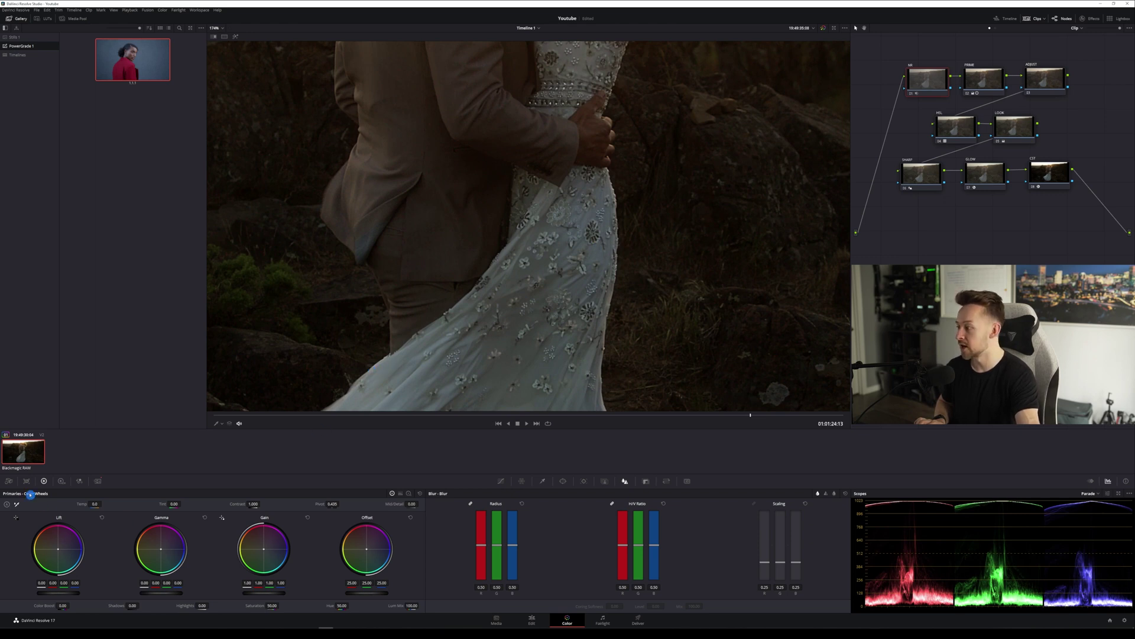
- Show the NR node's temporal and spatial noise reduction settings and inspect the dress and the whole frame
left_click(9, 480)
left_click(98, 481)
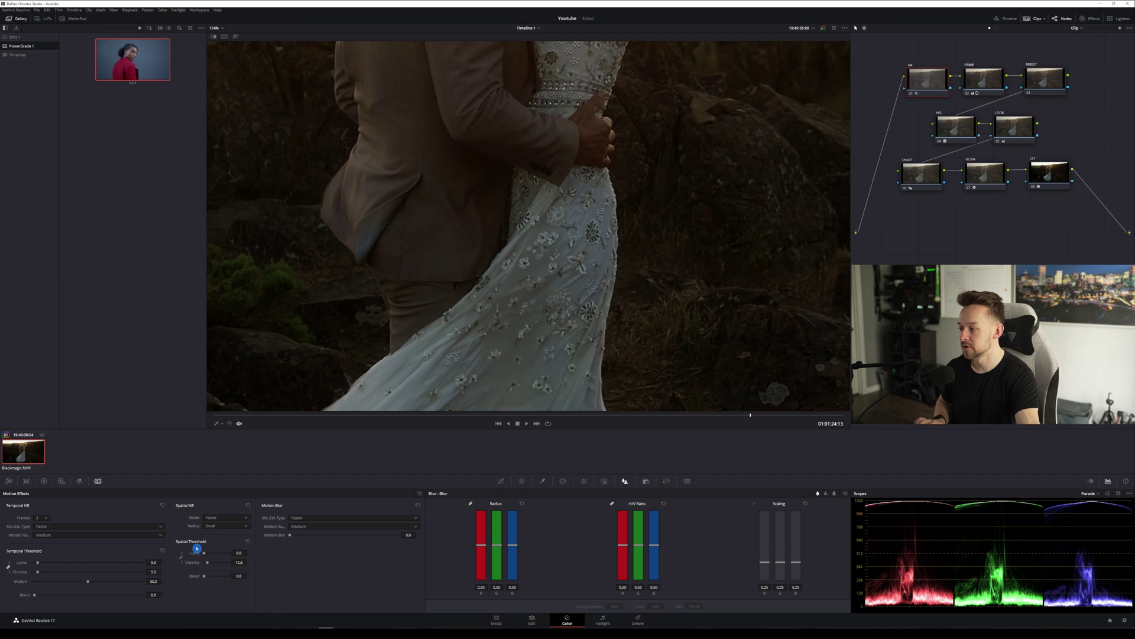
left_click_drag(590, 298, 589, 260)
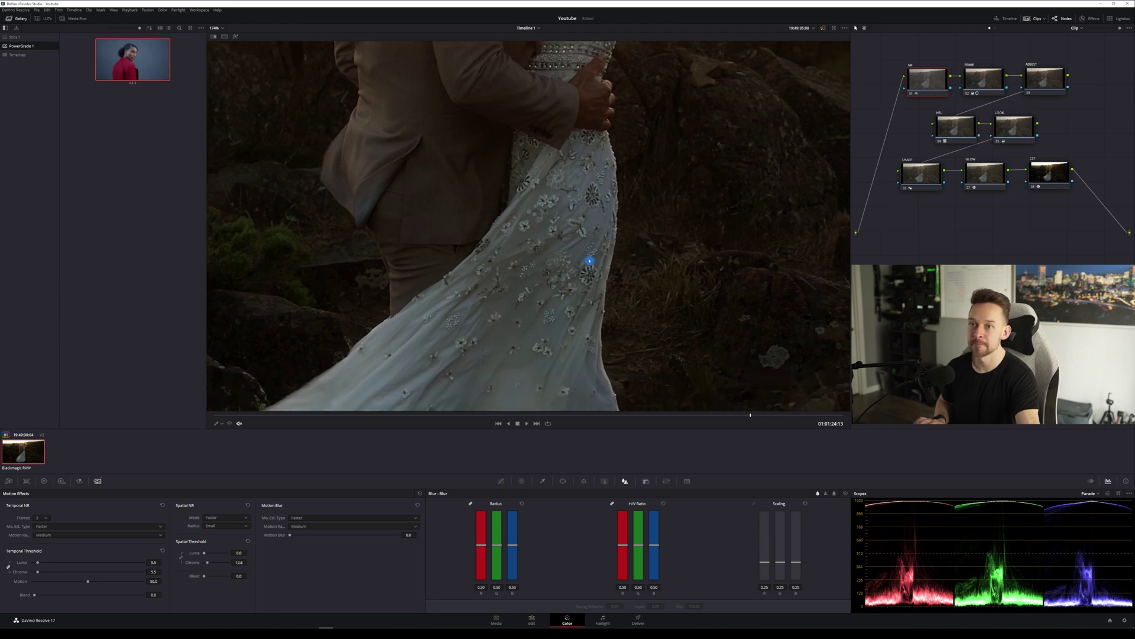
scroll(590, 260, "down", 3)
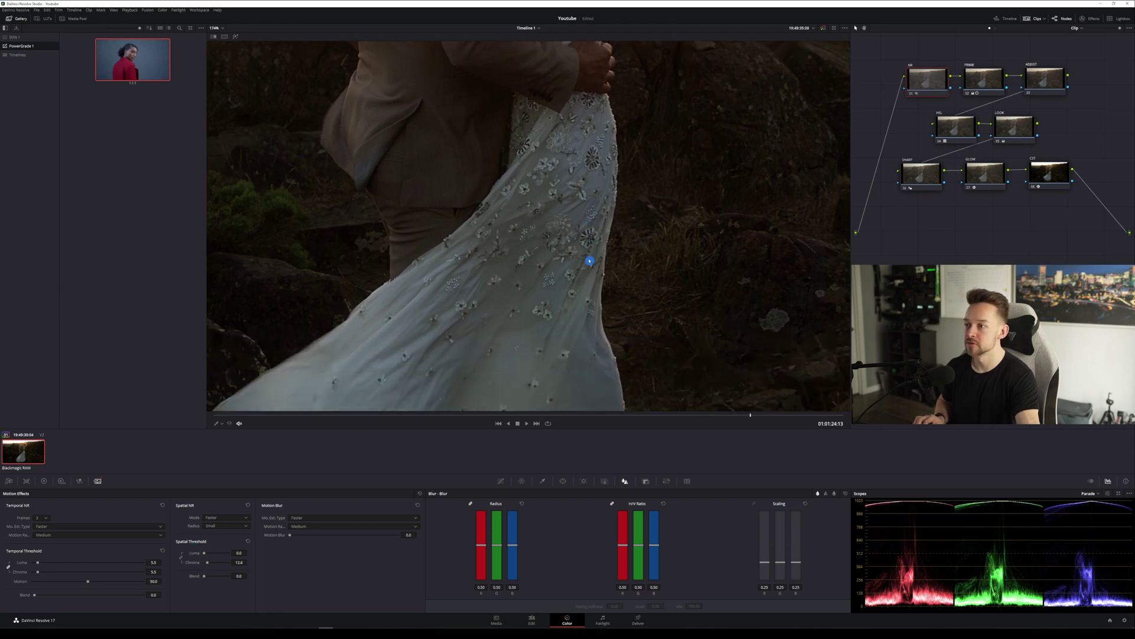
scroll(589, 260, "down", 4)
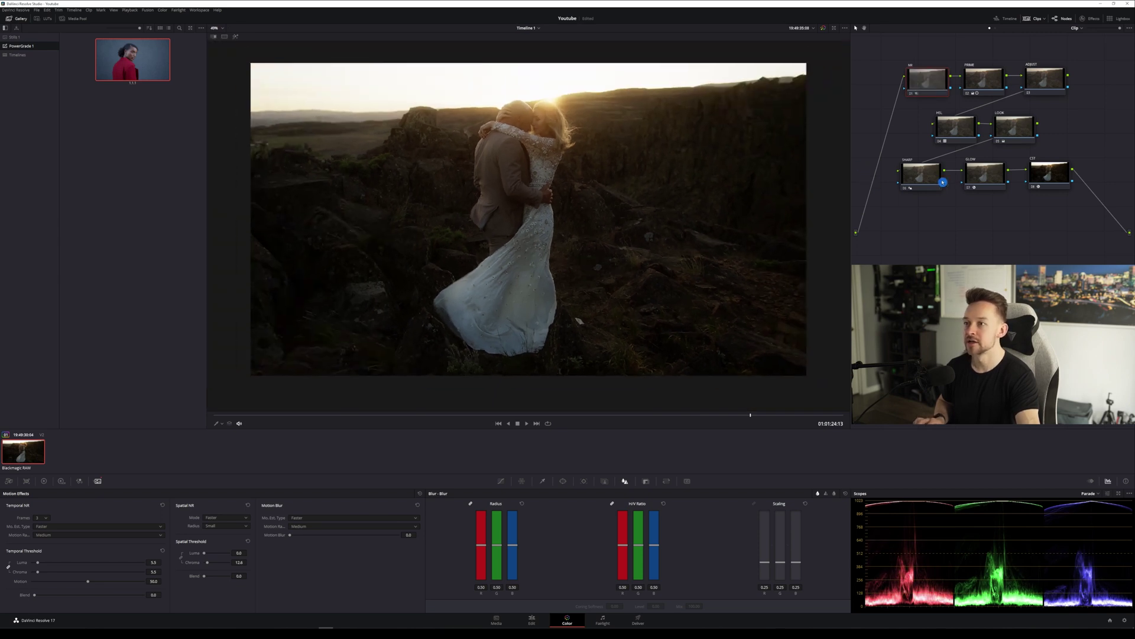
- Compare the shot full screen with all grades bypassed and restored, and leave the full-screen view
left_click_drag(882, 221, 1097, 55)
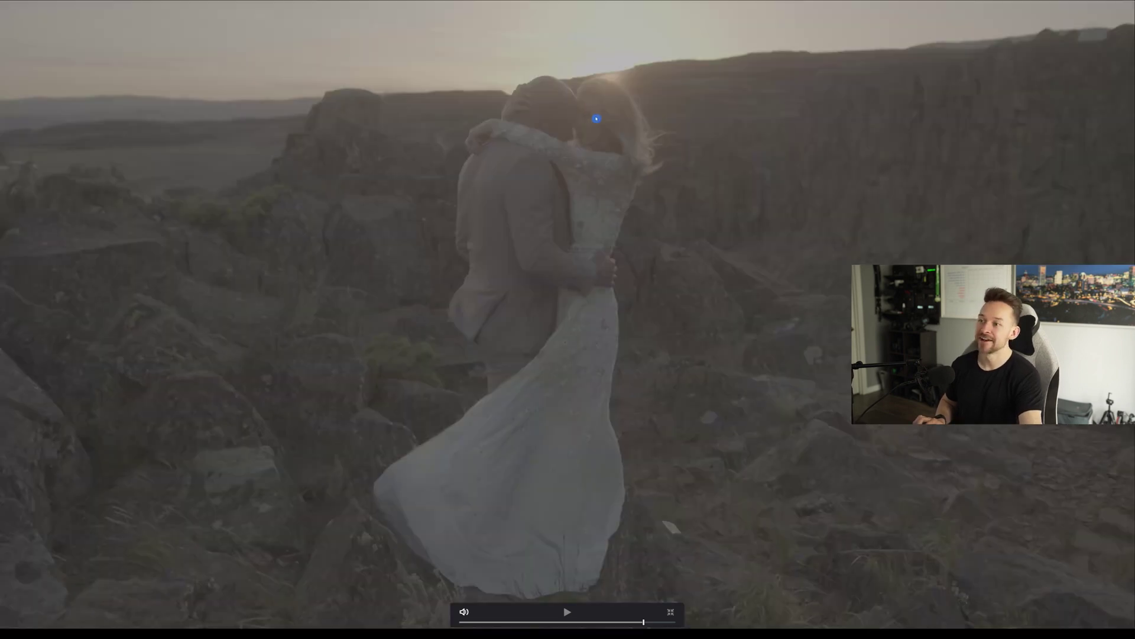
key("shift+d")
key("Escape")
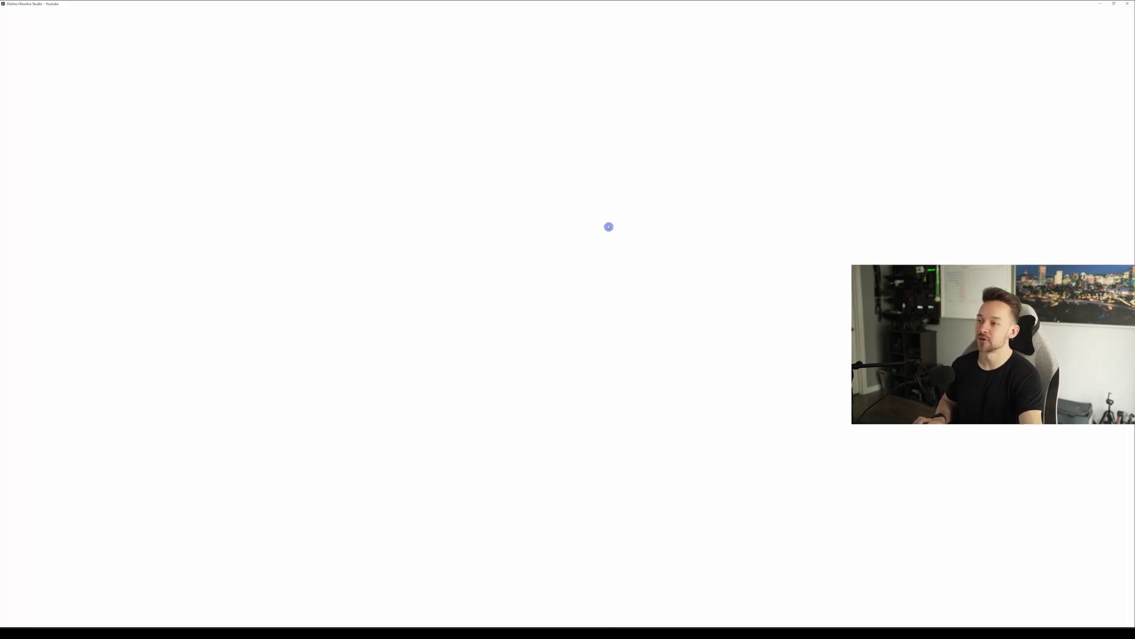